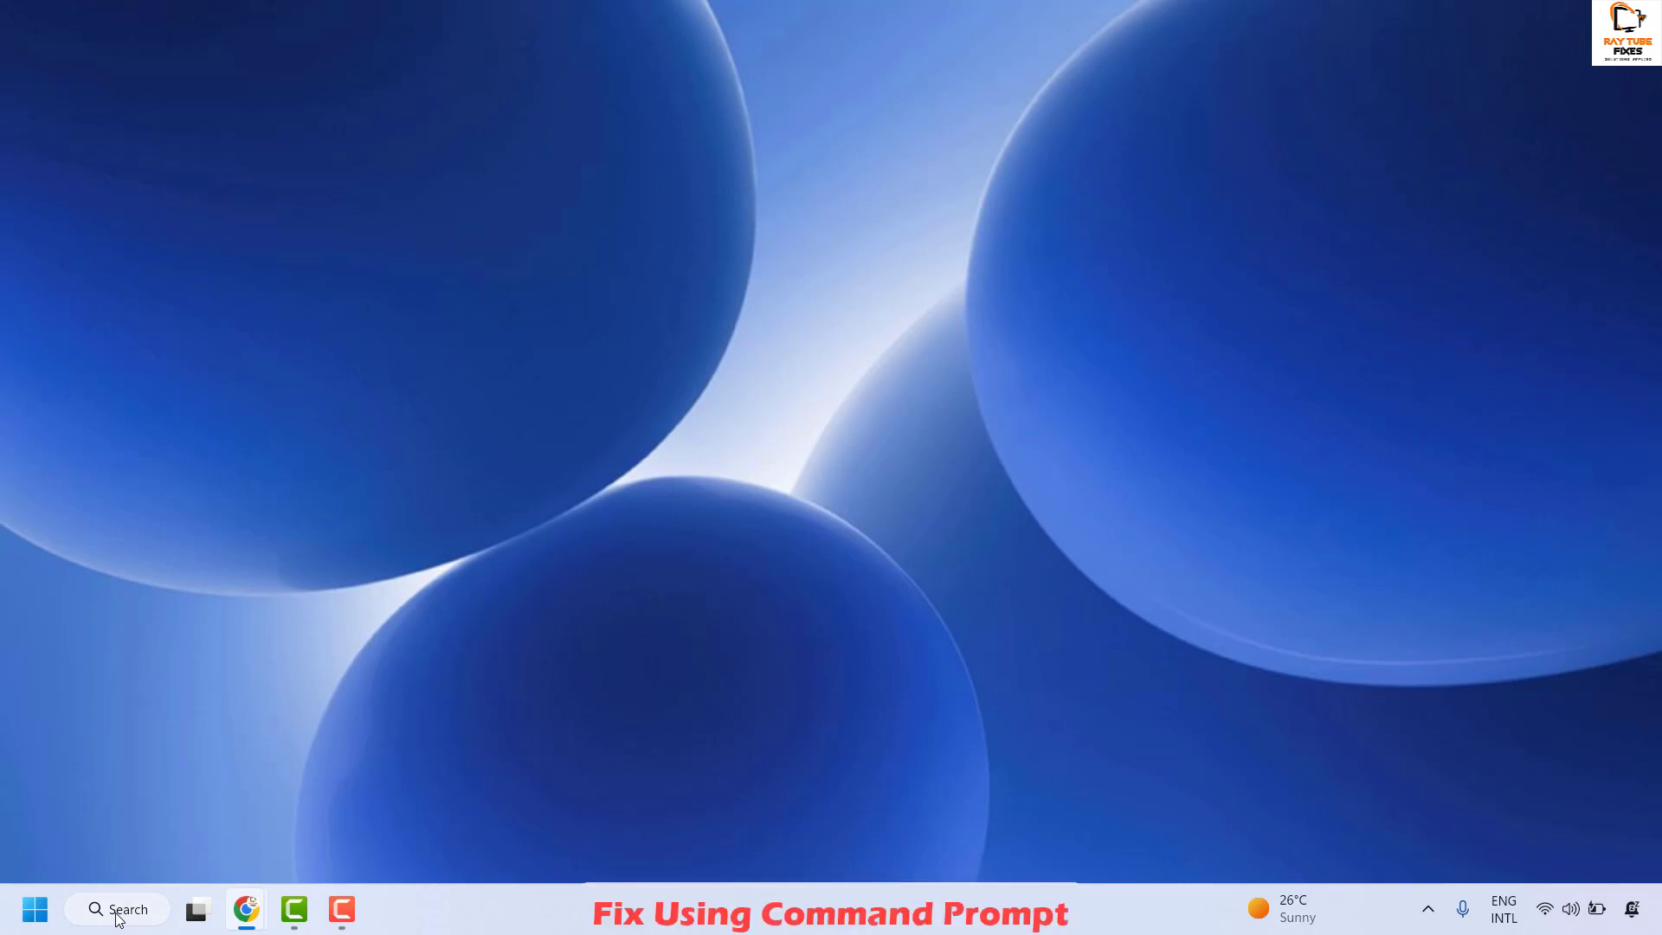
Launch Command Prompt as administrator from a 'cmd' search and move its window to the centre.
{"action": "left_click", "coordinate": [118, 916]}
{"action": "type", "text": "cmd"}
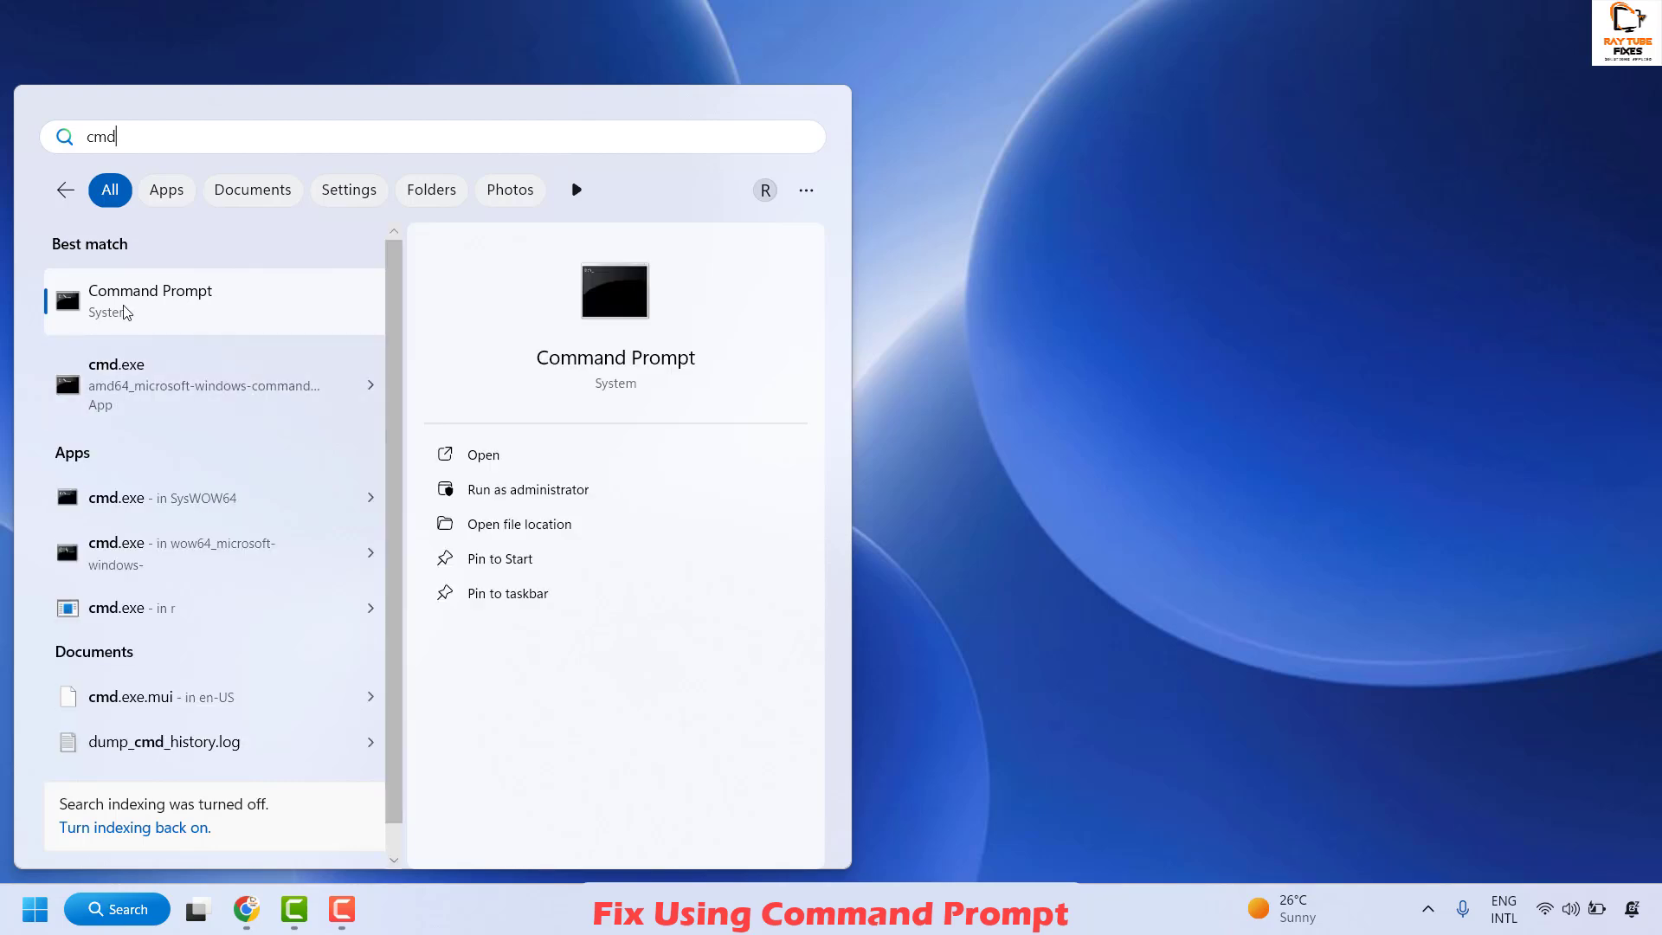
{"action": "right_click", "coordinate": [126, 312]}
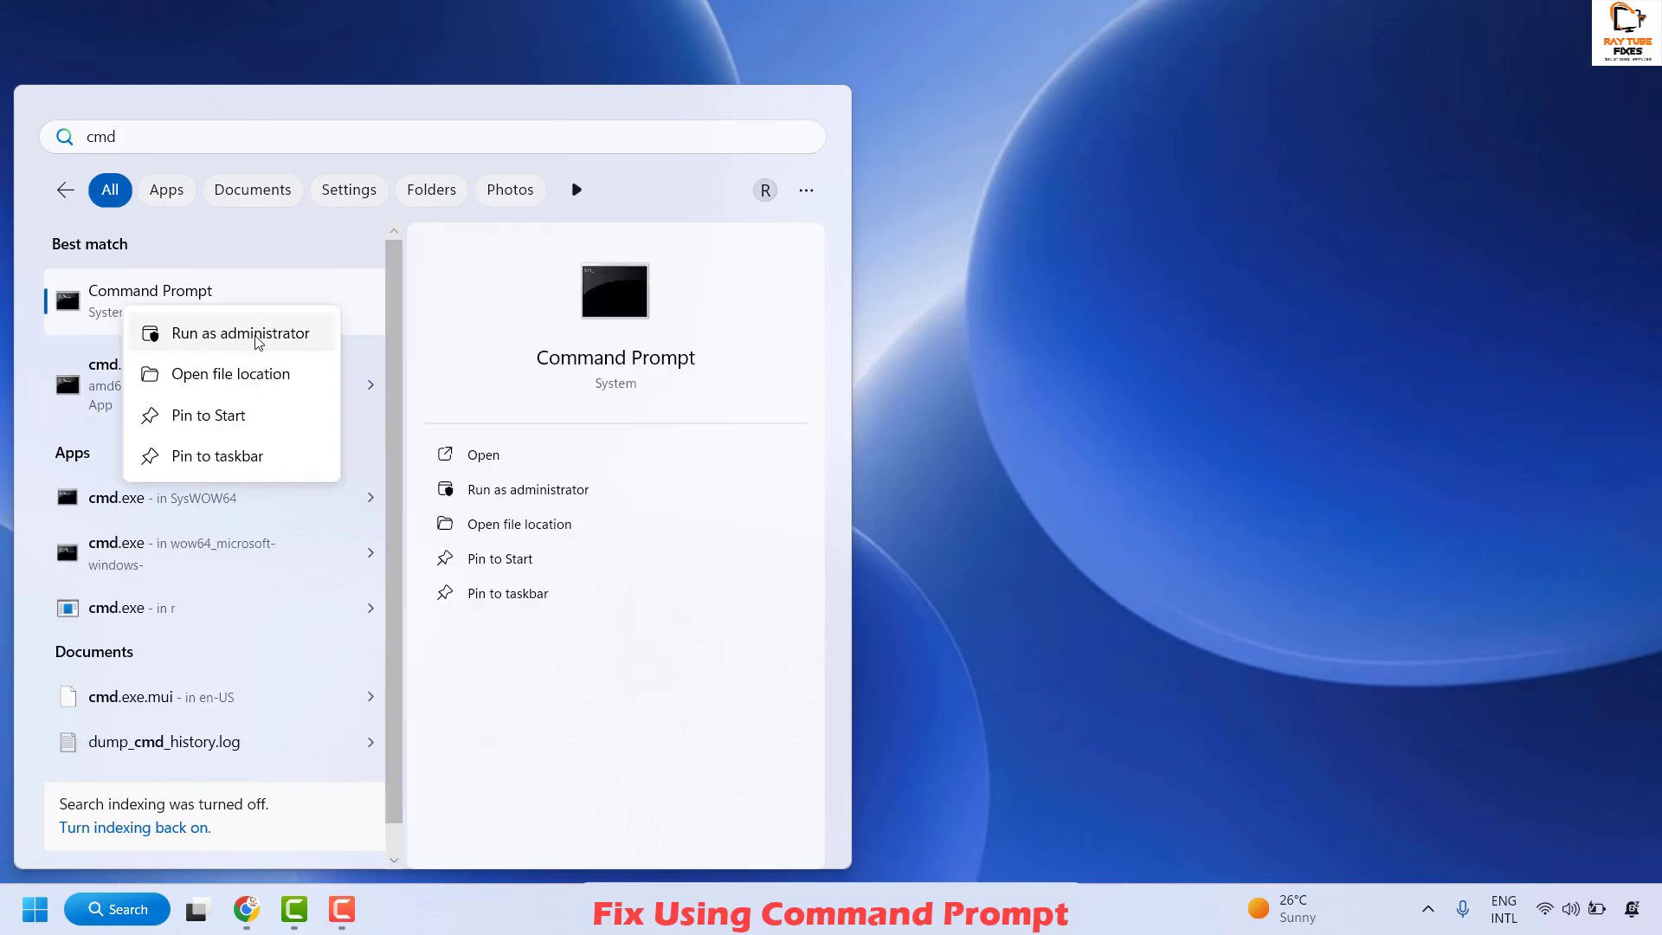
{"action": "left_click", "coordinate": [290, 333]}
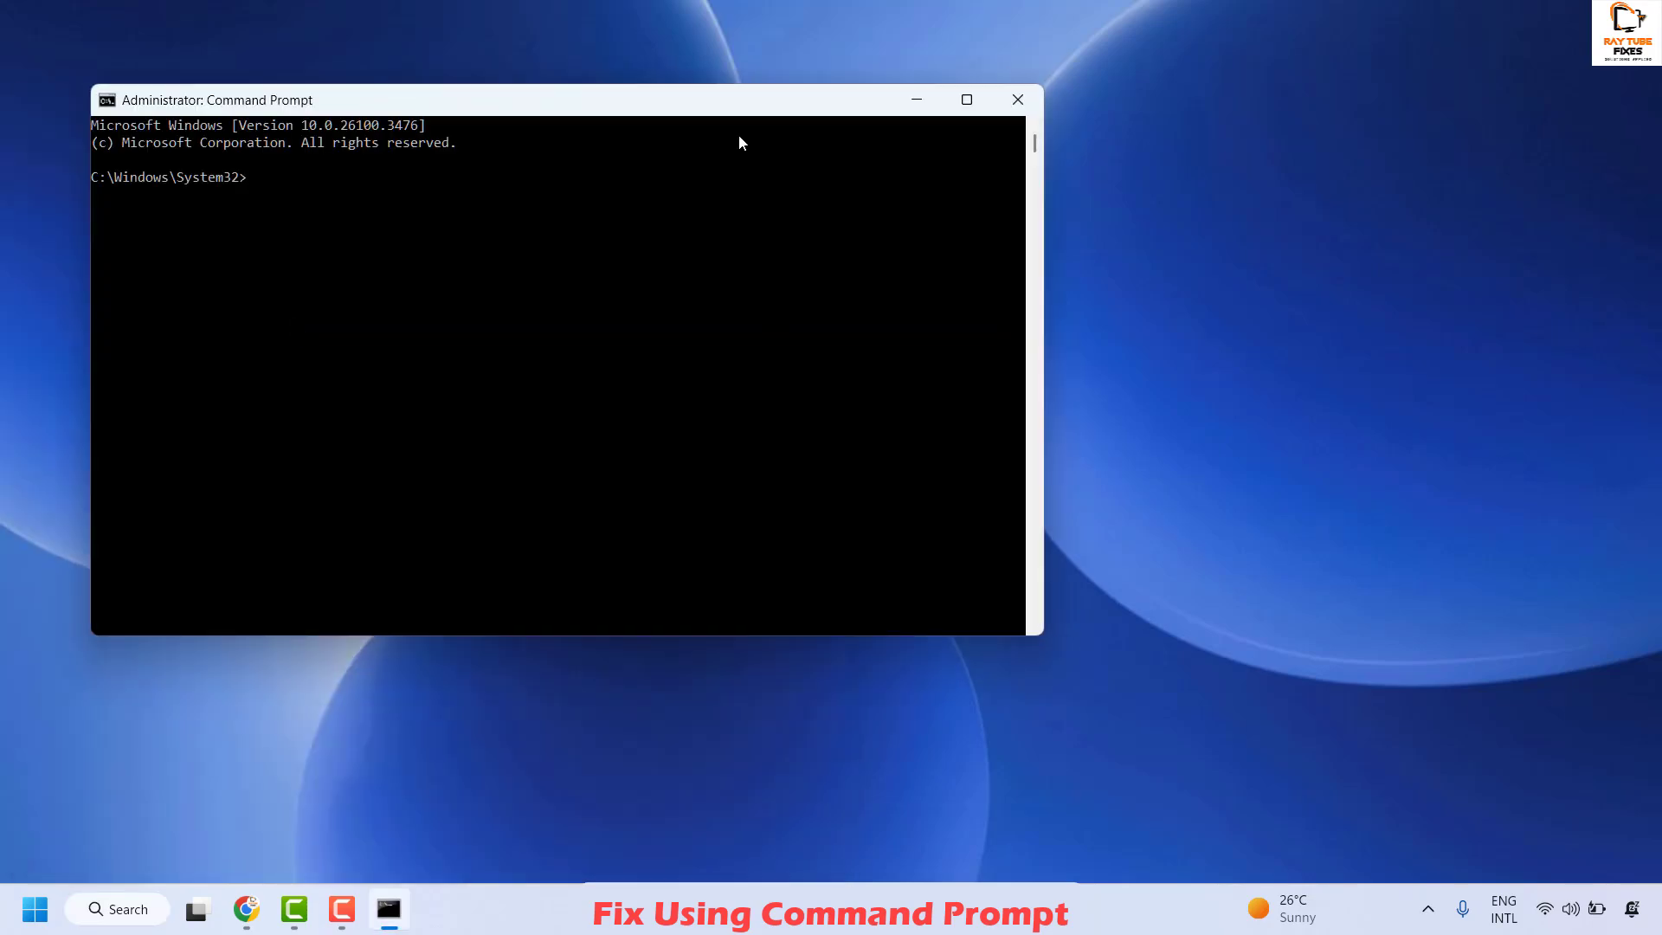
{"action": "left_click_drag", "start_coordinate": [739, 133], "coordinate": [1117, 118]}
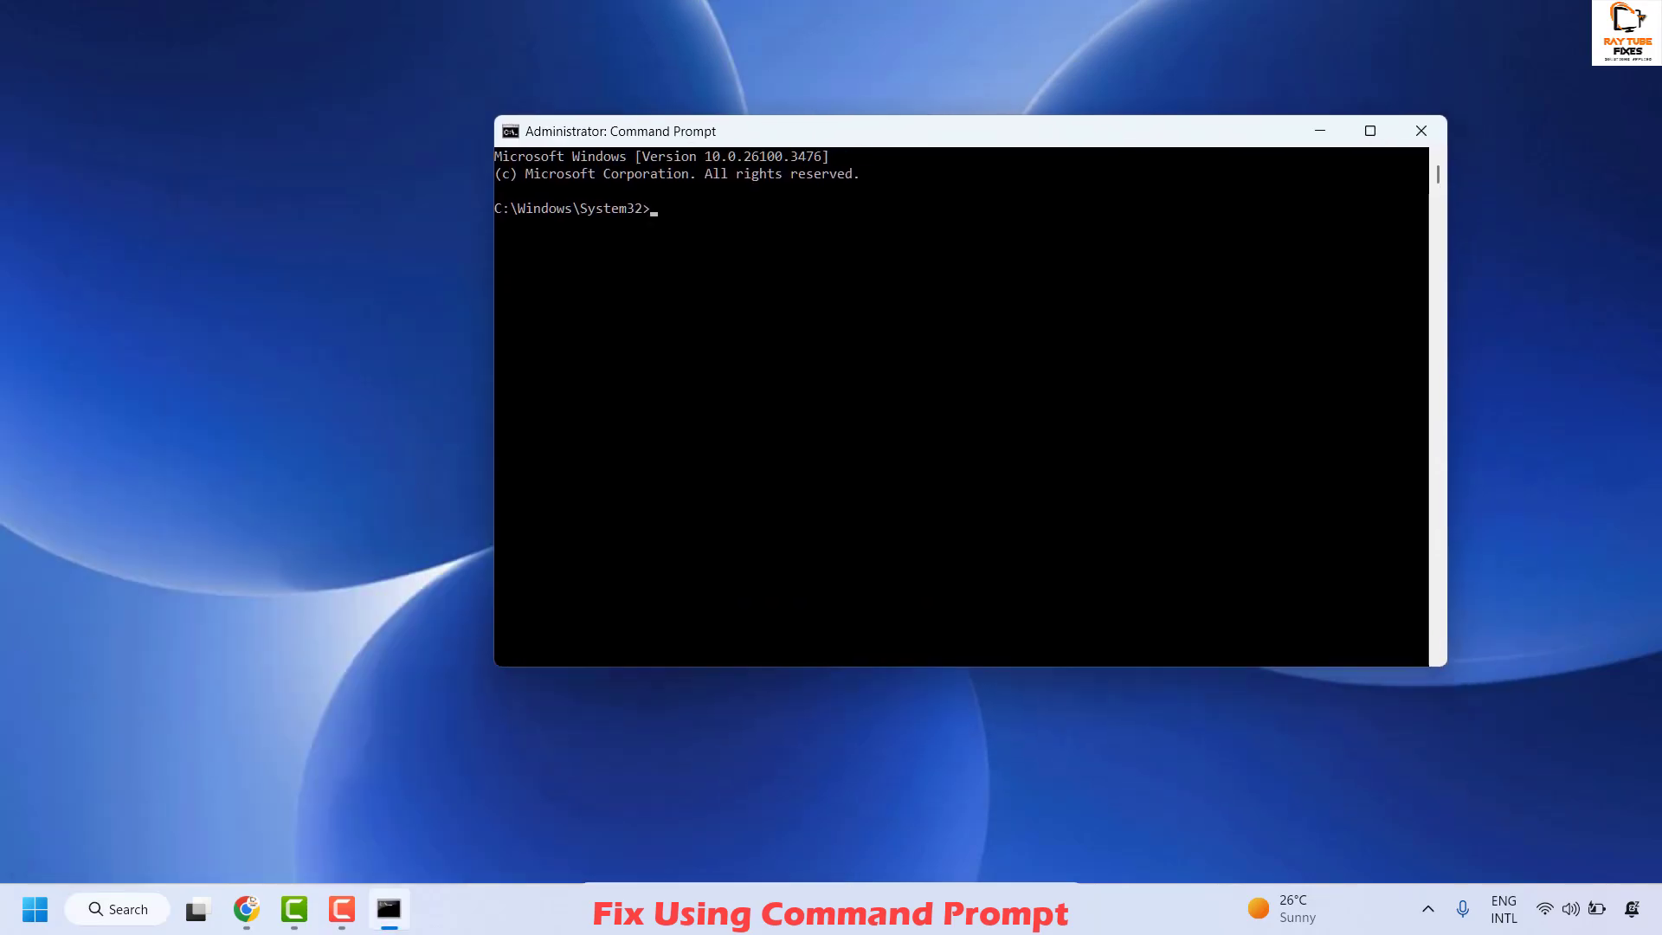
Reset the Winsock catalog with 'netsh winsock reset catalog'.
{"action": "left_click", "coordinate": [246, 909]}
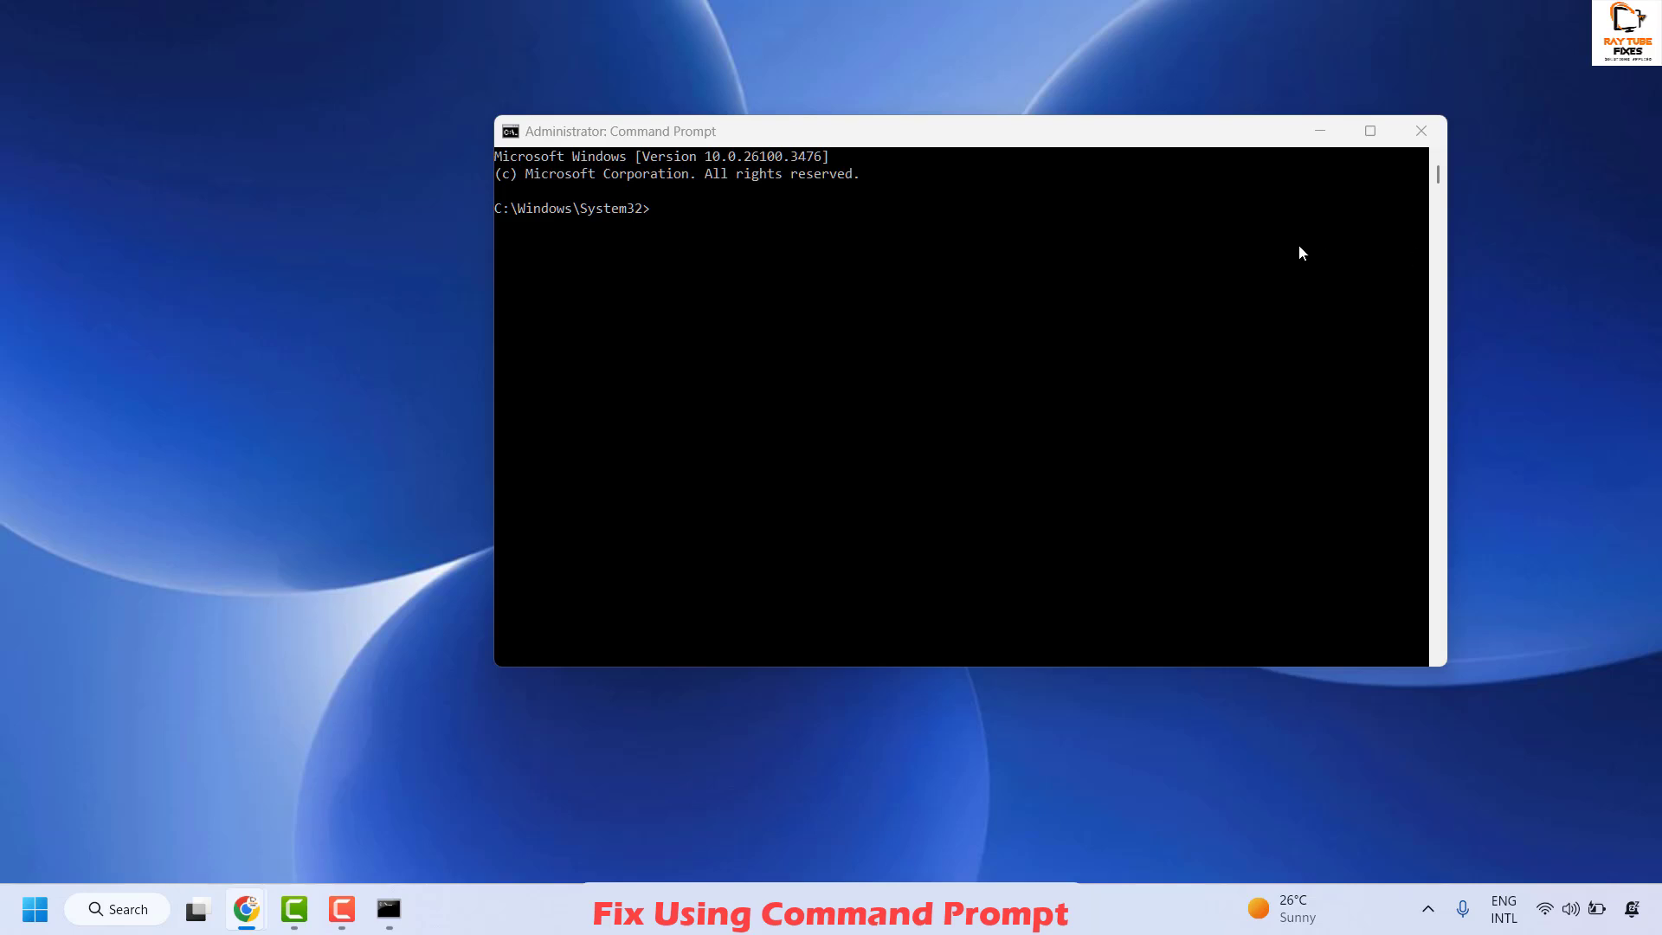
{"action": "left_click", "coordinate": [654, 205]}
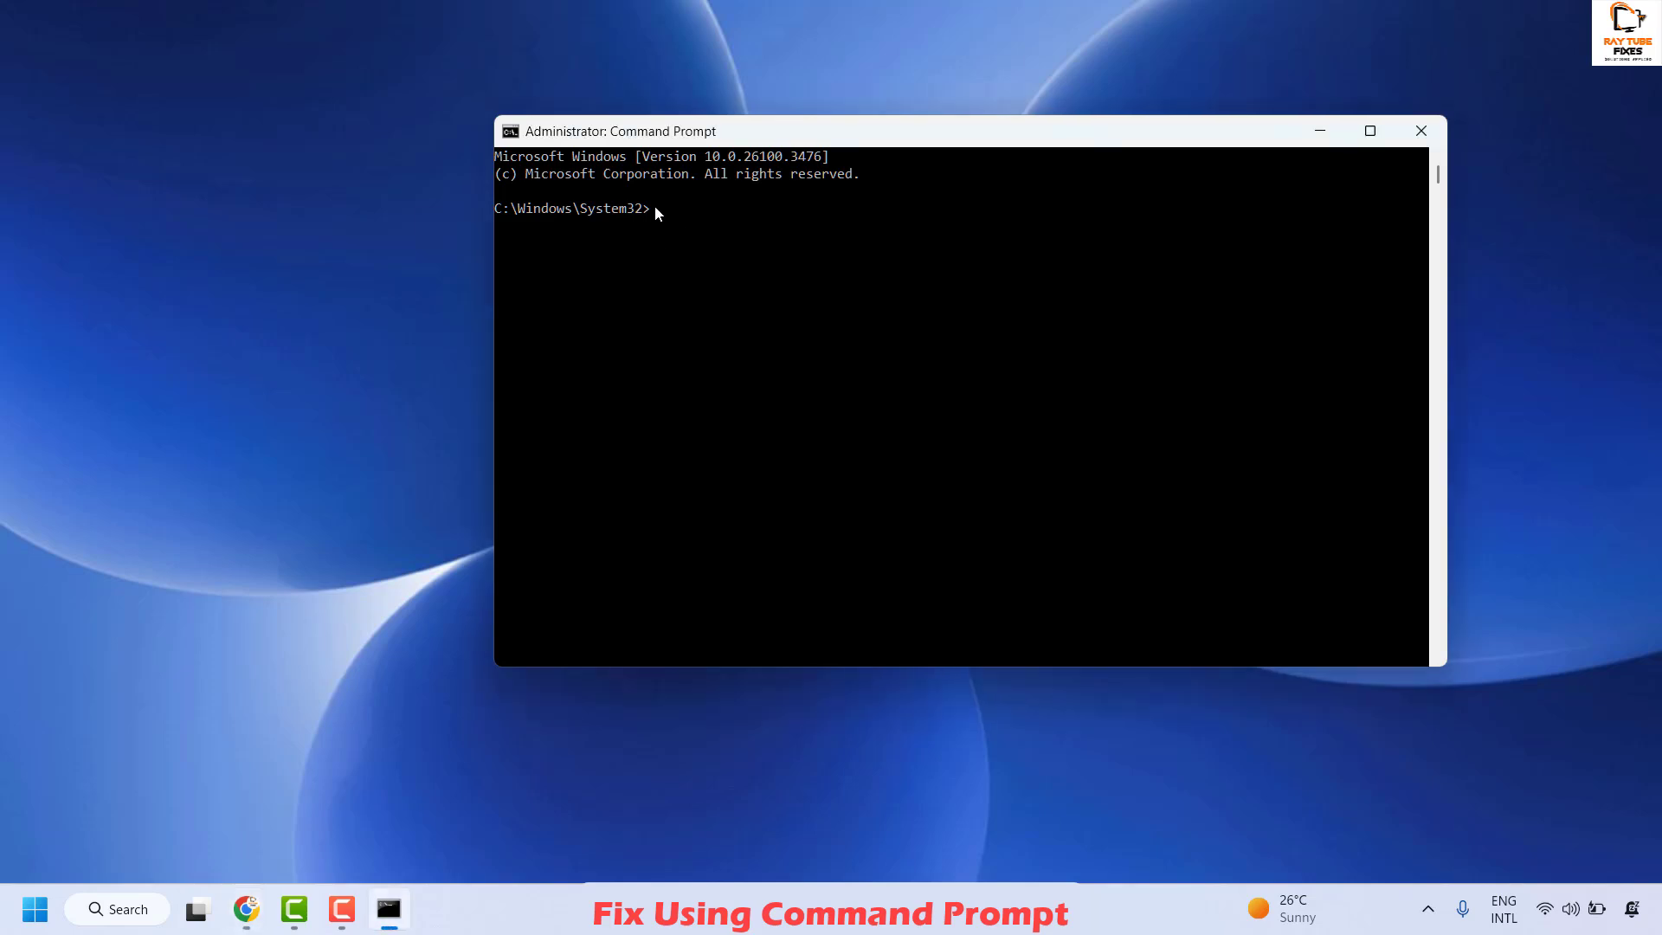
{"action": "type", "text": "netsh winsock reset catalog"}
{"action": "key", "text": "Return"}
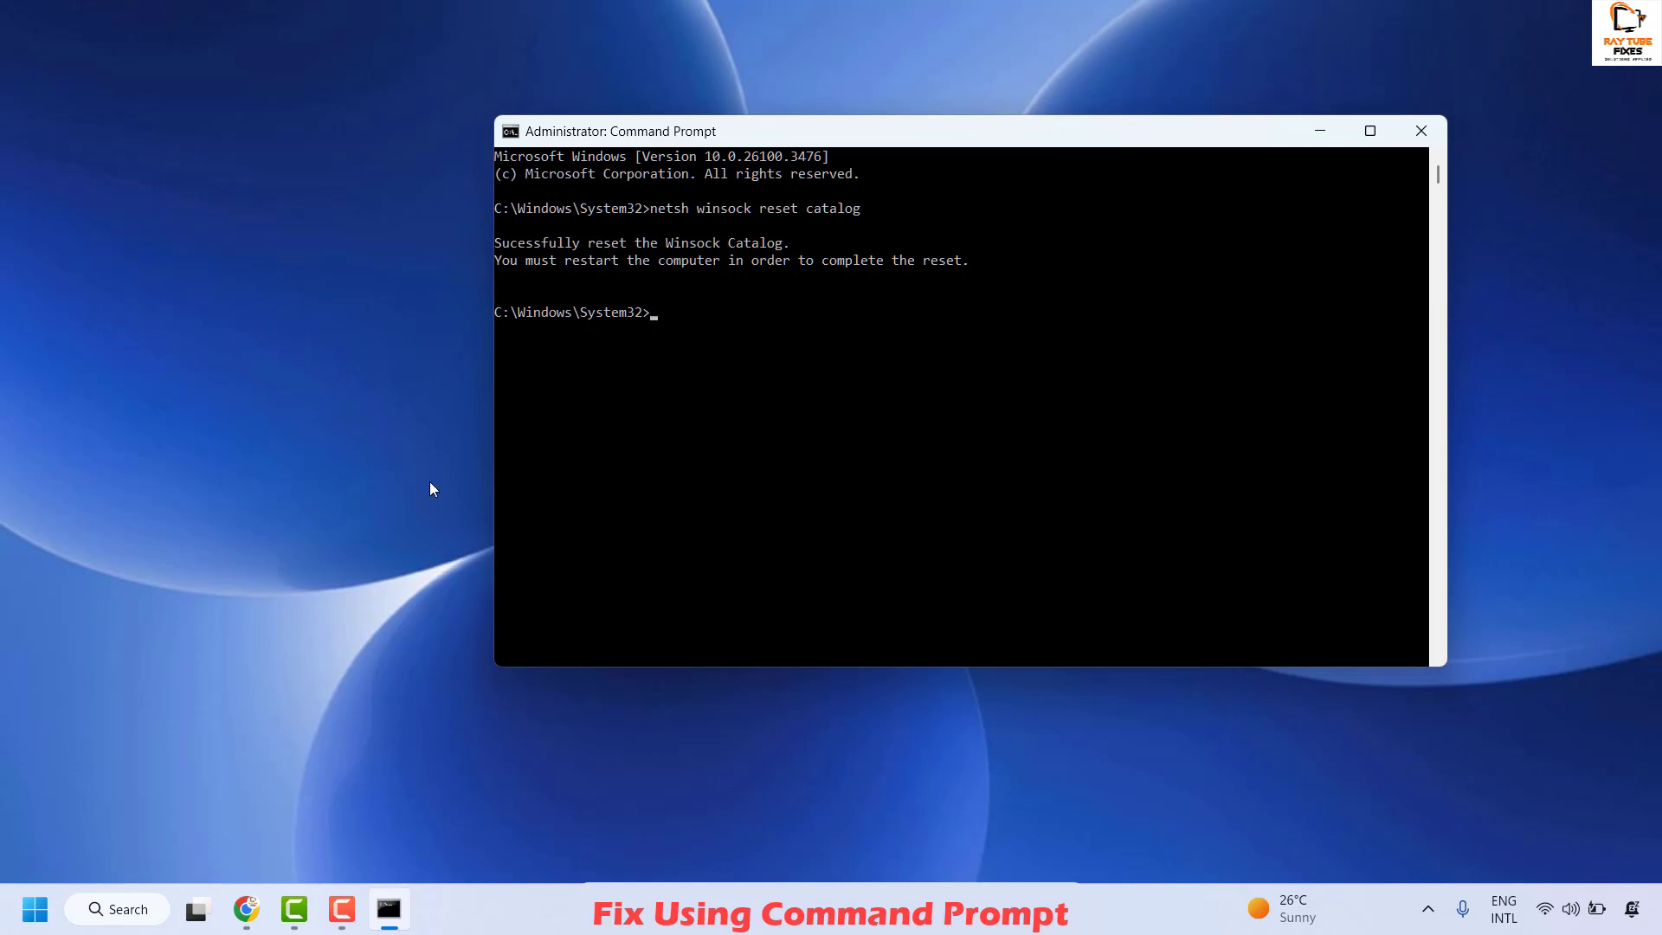
Flush the DNS resolver cache with 'ipconfig /flushdns'.
{"action": "key", "text": "super+2"}
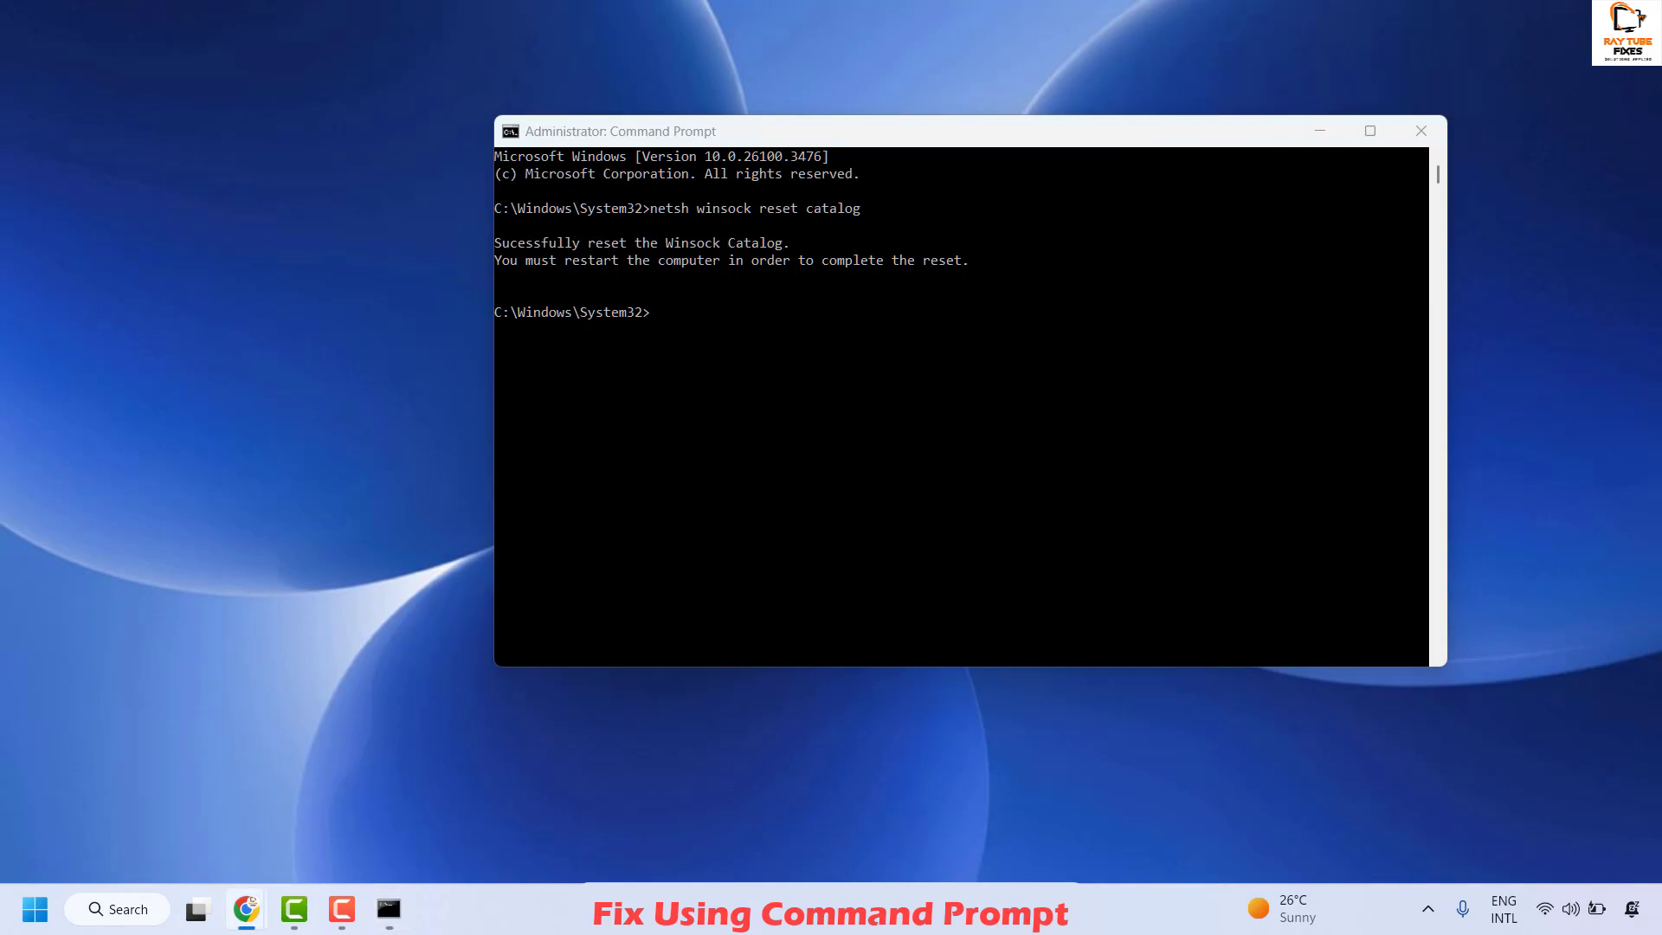
{"action": "left_click", "coordinate": [658, 312]}
{"action": "type", "text": "ipconfig /flushdns"}
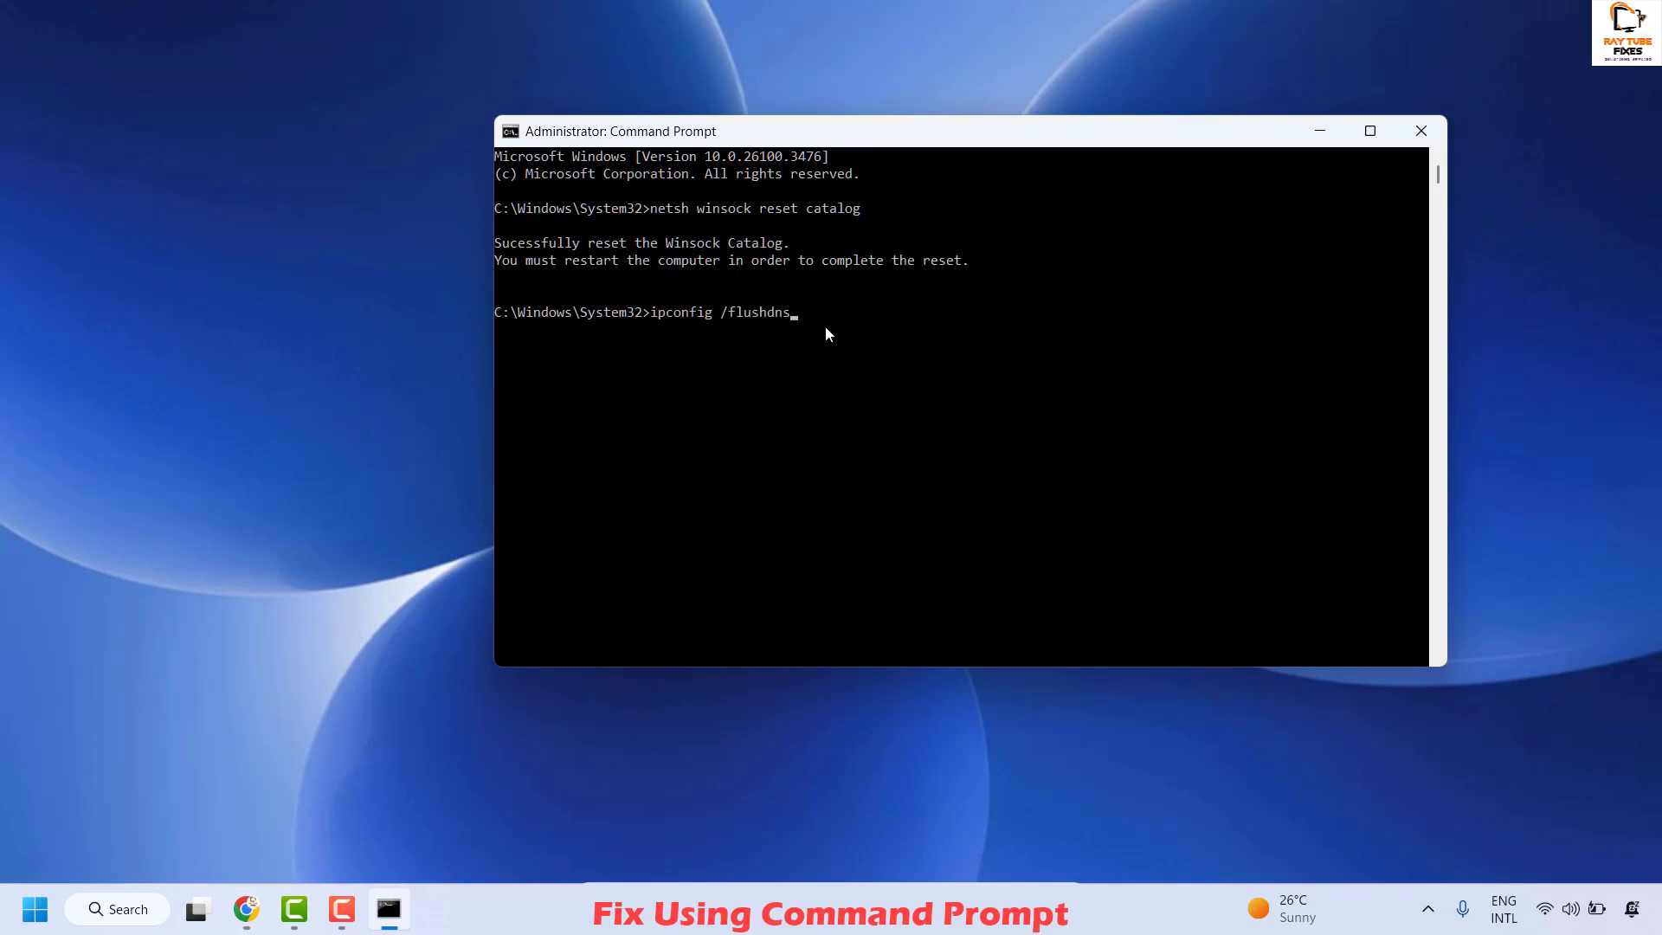
{"action": "key", "text": "Return"}
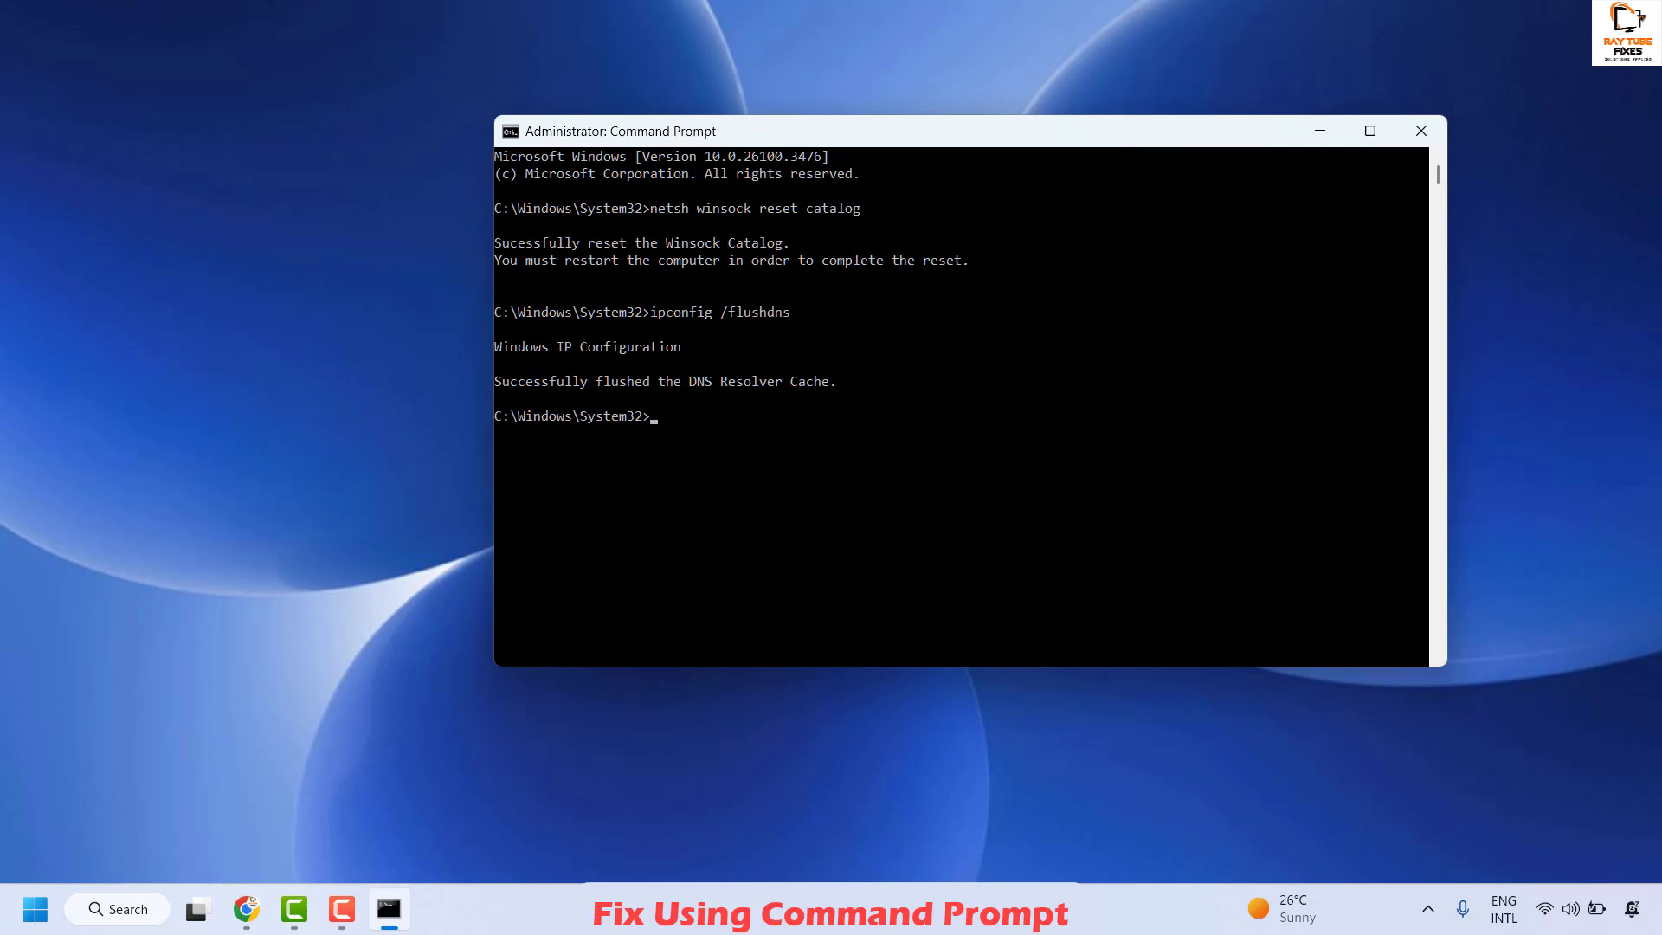
{"action": "key", "text": "alt+Tab"}
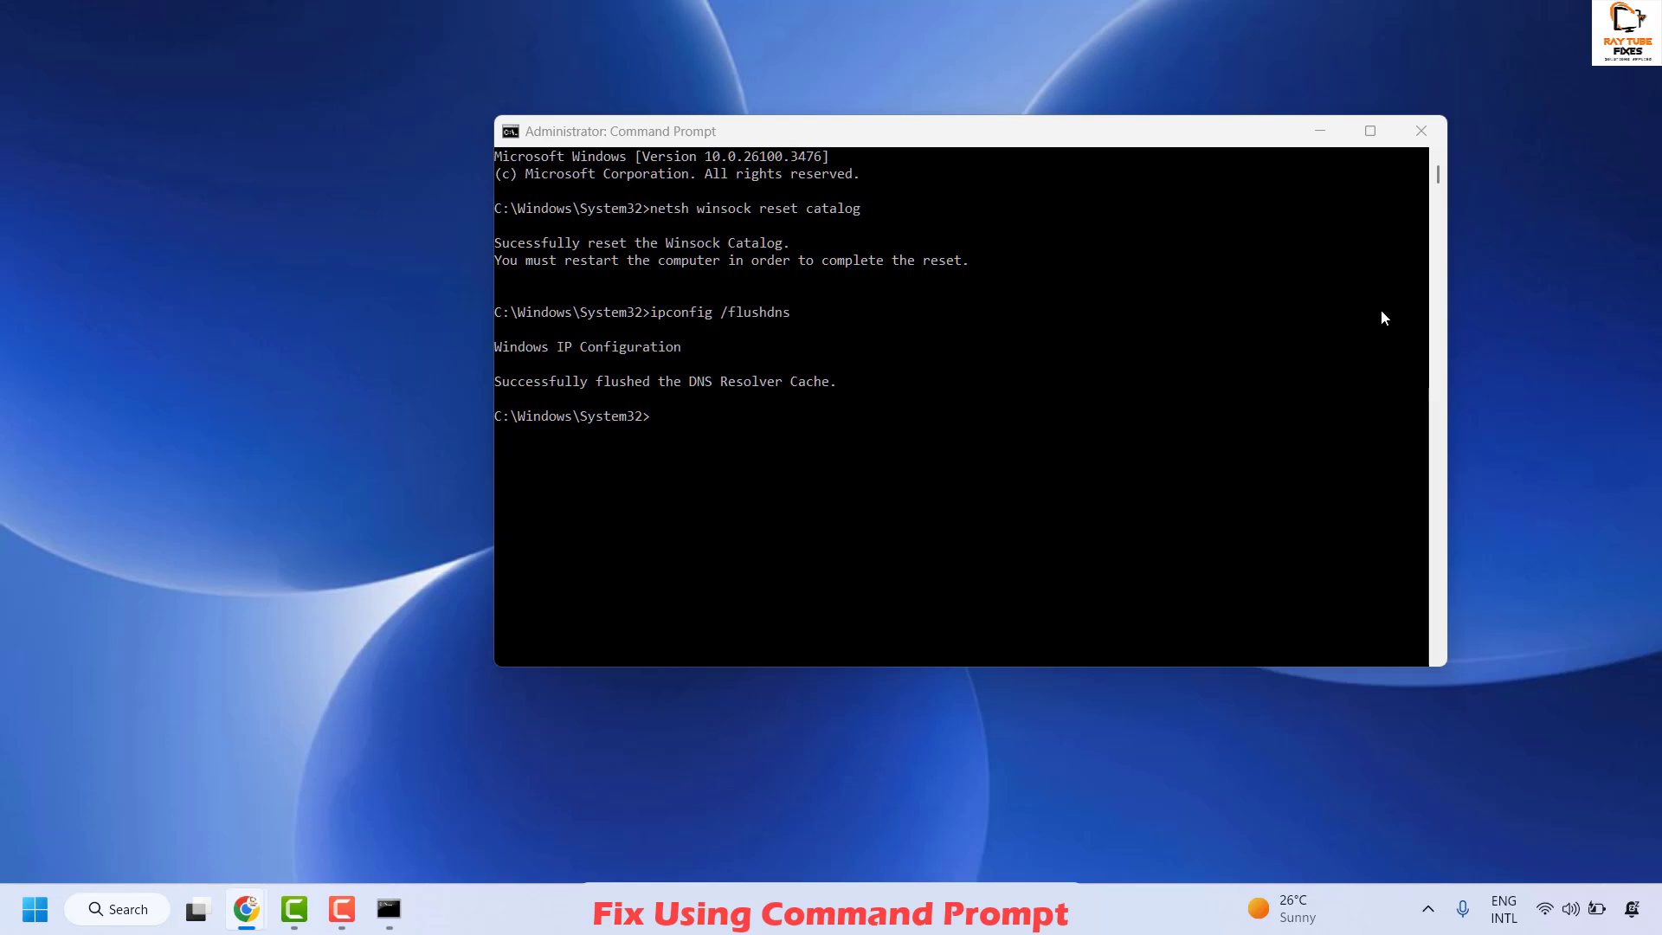
Release the IP address with 'ipconfig /release'.
{"action": "left_click", "coordinate": [667, 419]}
{"action": "type", "text": "ipconfig /release"}
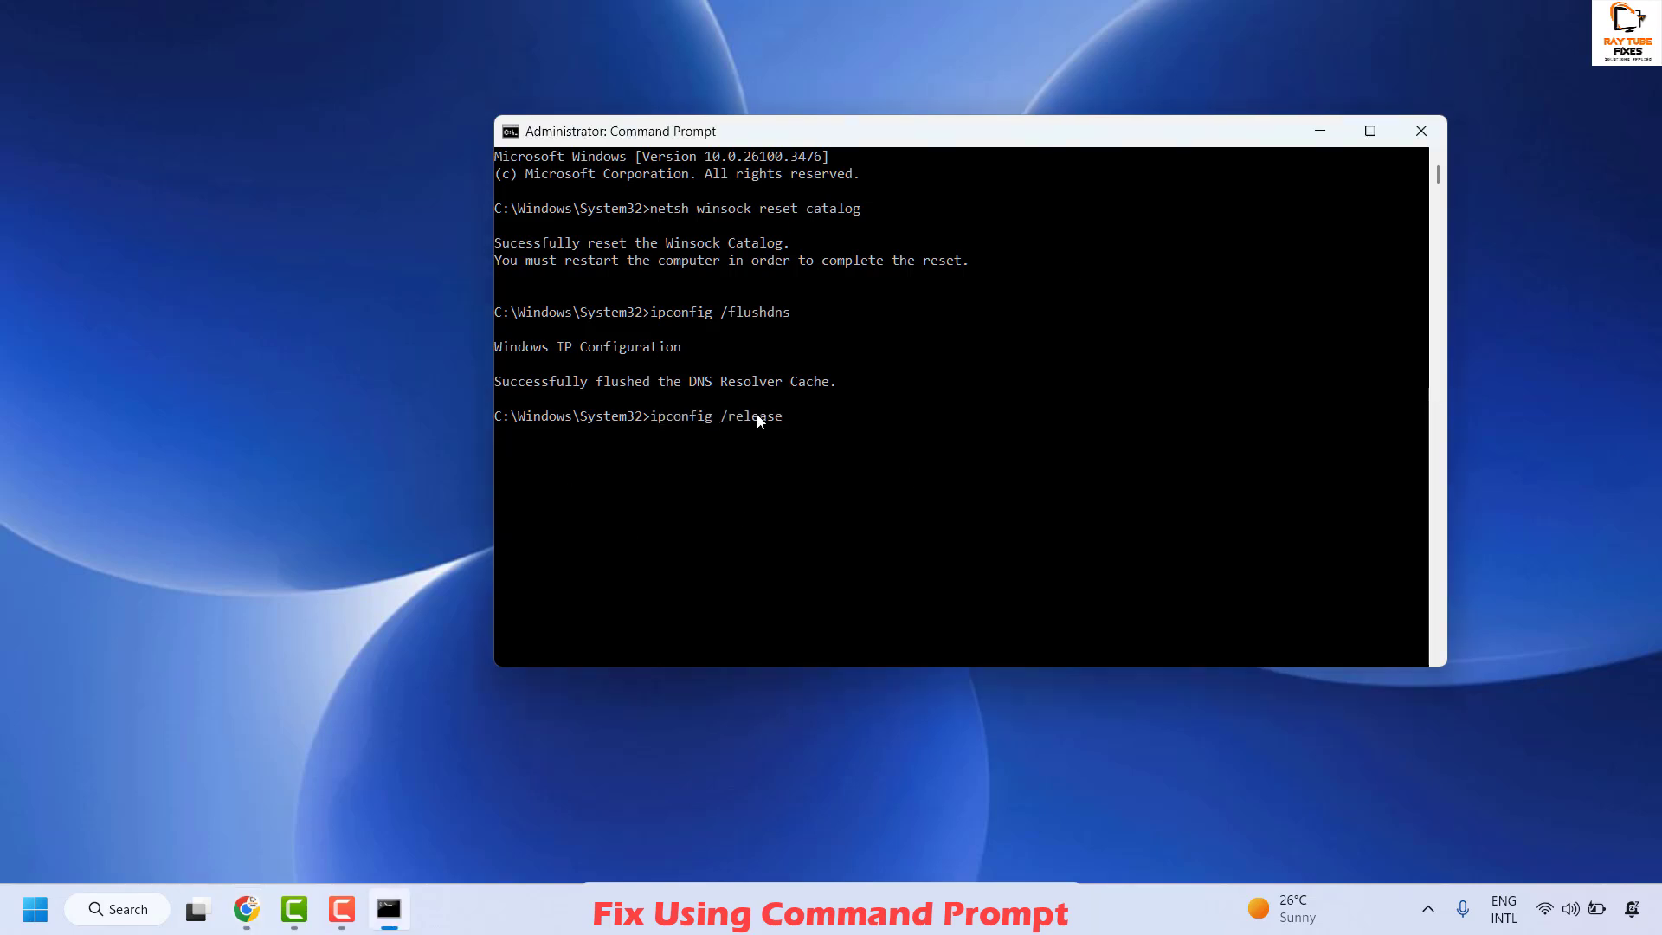
{"action": "key", "text": "Return"}
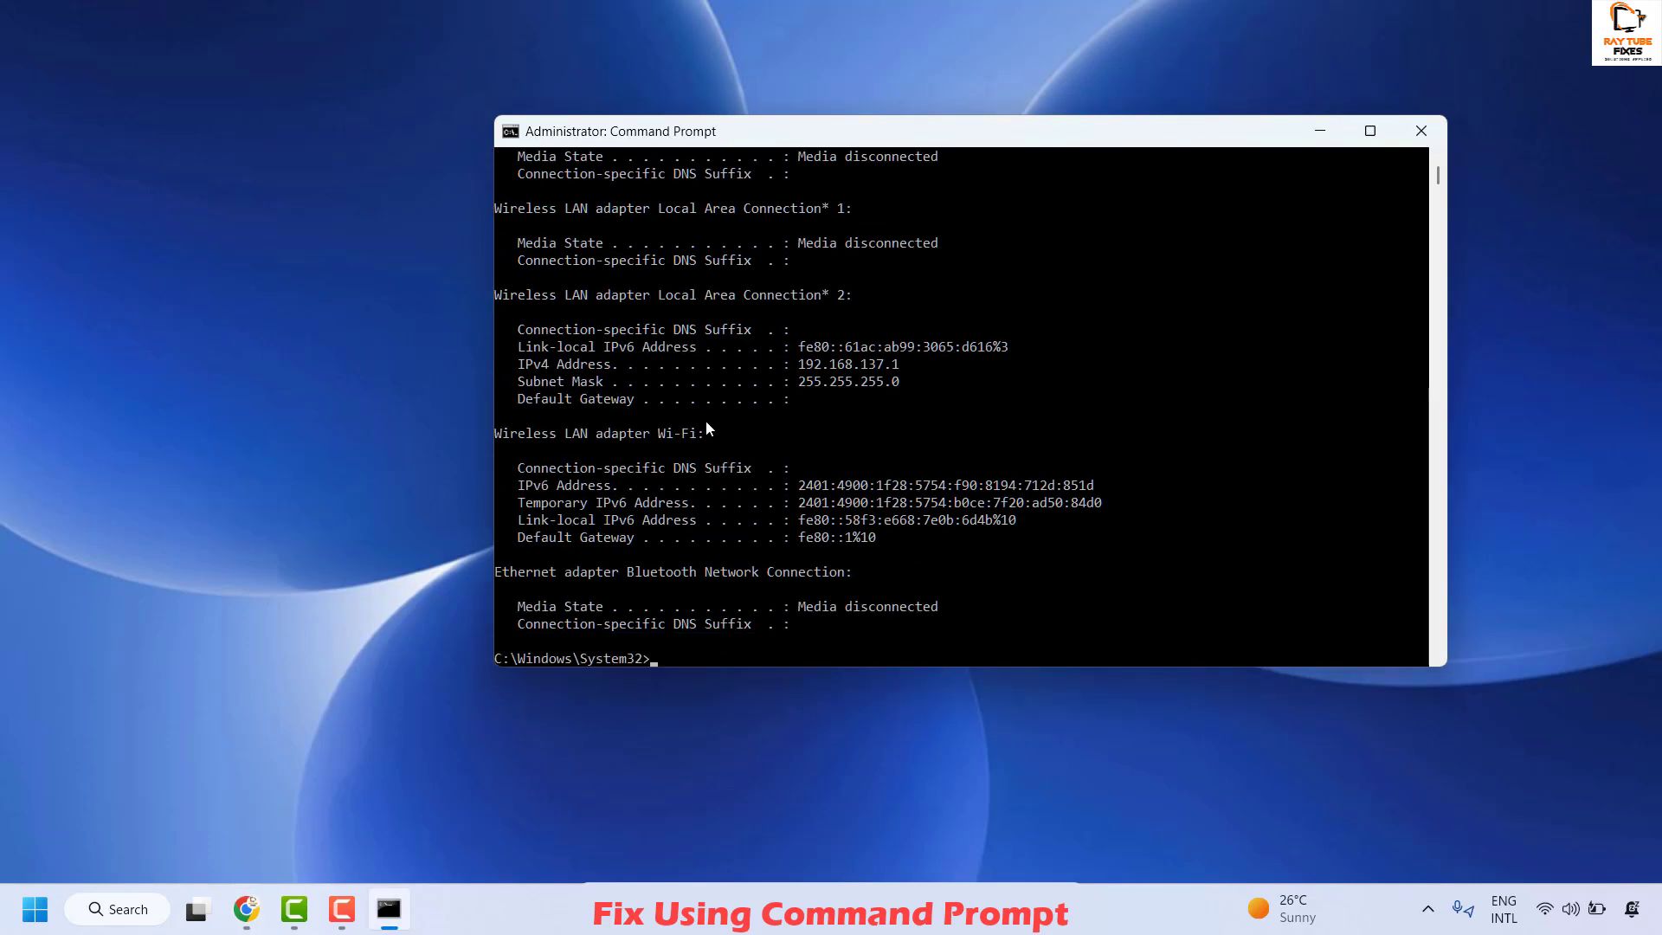
Renew the IP address with 'ipconfig /renew' so Wi-Fi gets 192.168.1.5, then close the console.
{"action": "key", "text": "alt+Tab"}
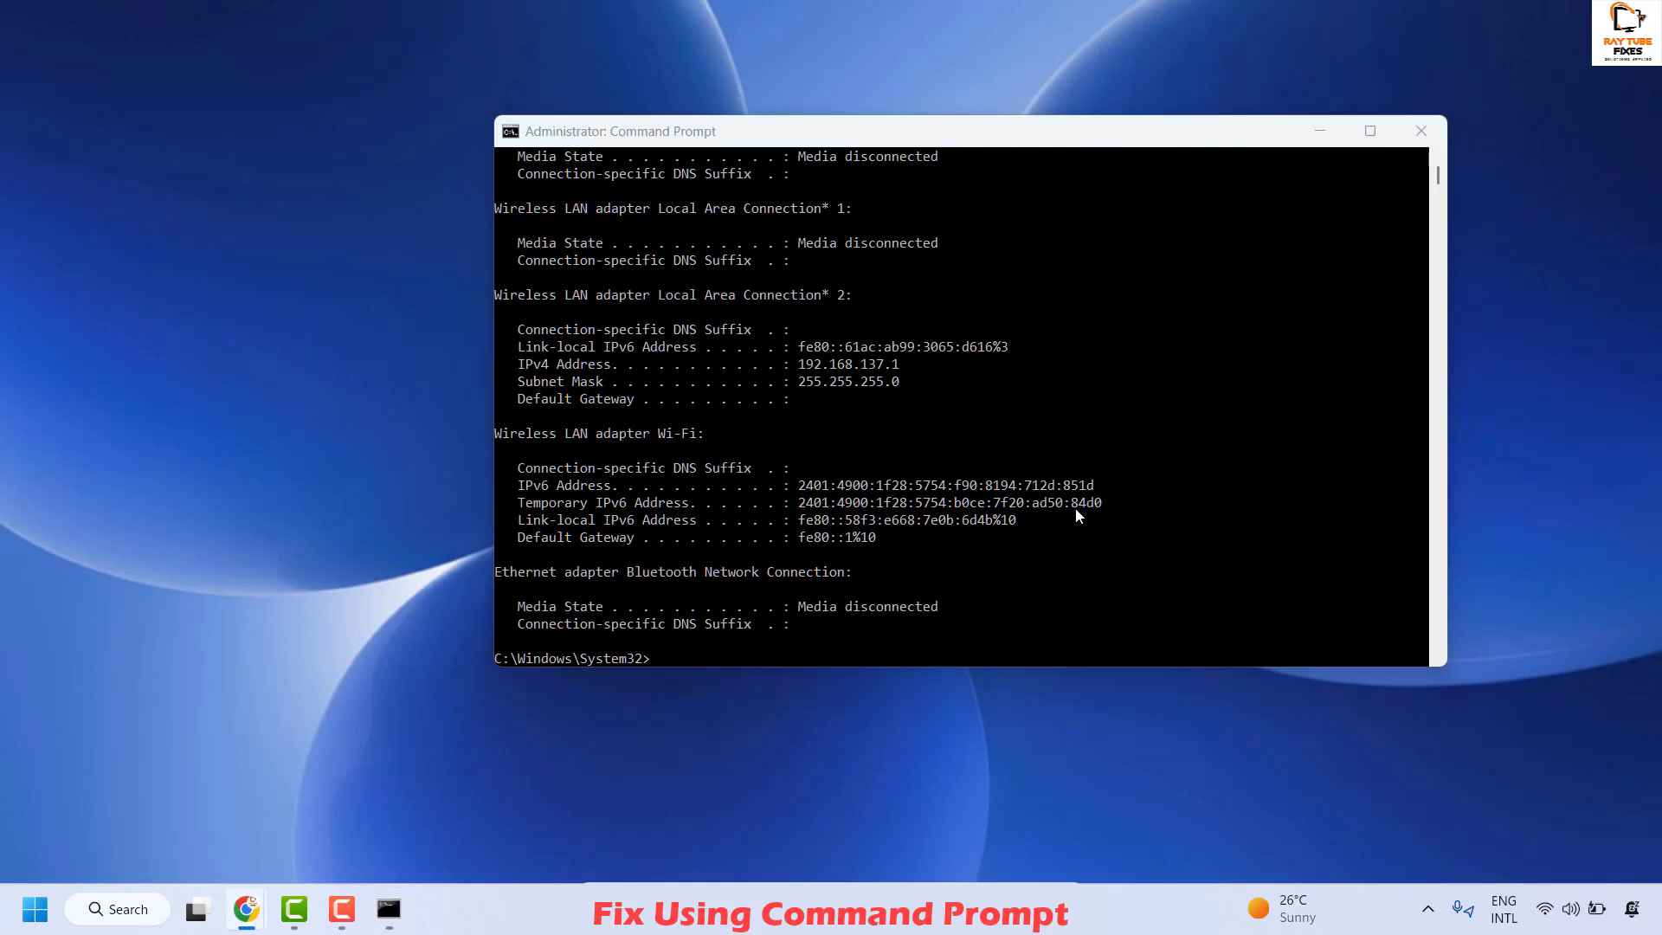
{"action": "scroll", "coordinate": [660, 565], "scroll_direction": "down", "scroll_amount": 2}
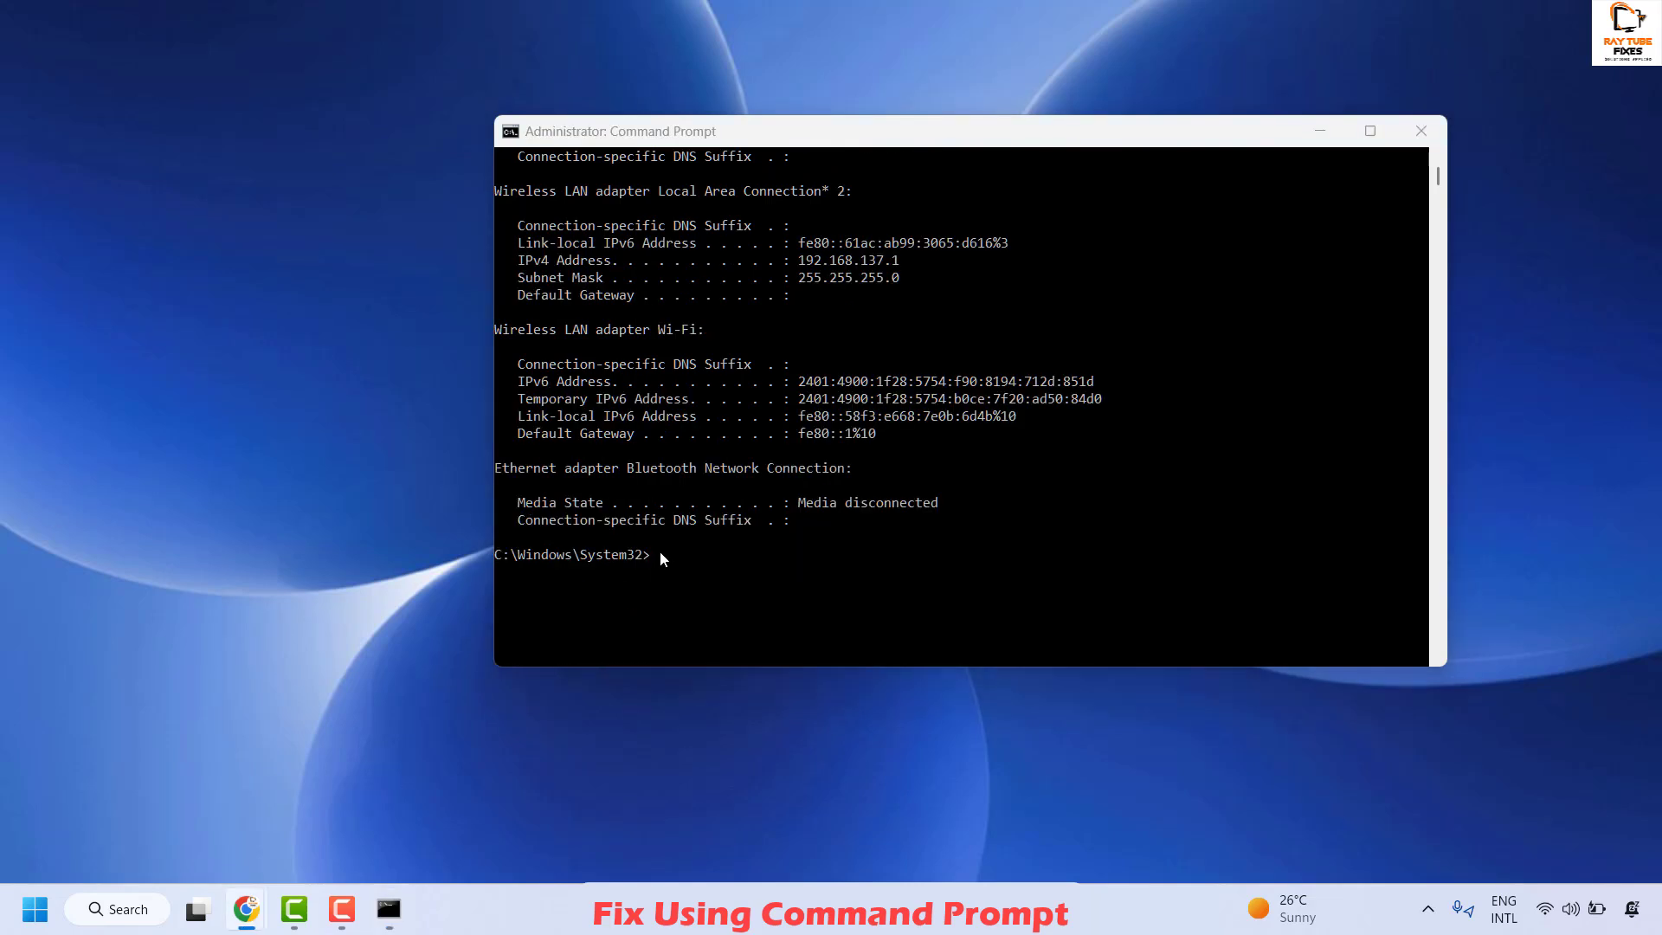
{"action": "left_click", "coordinate": [661, 553]}
{"action": "type", "text": "ipconfig /renew"}
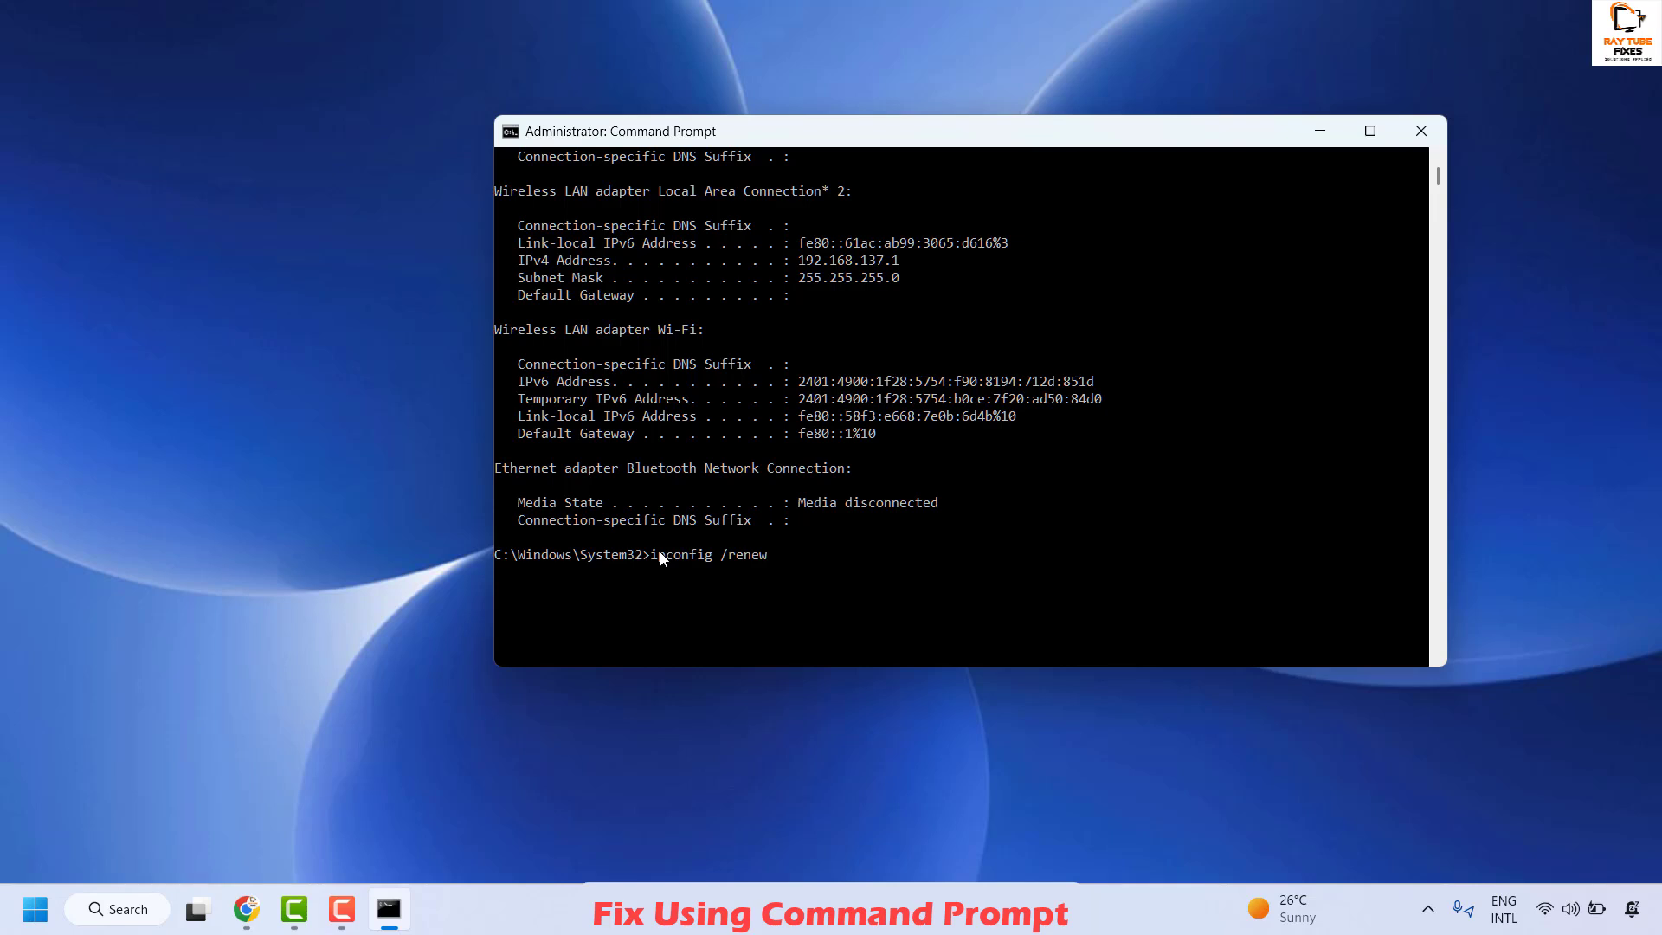
{"action": "key", "text": "Return"}
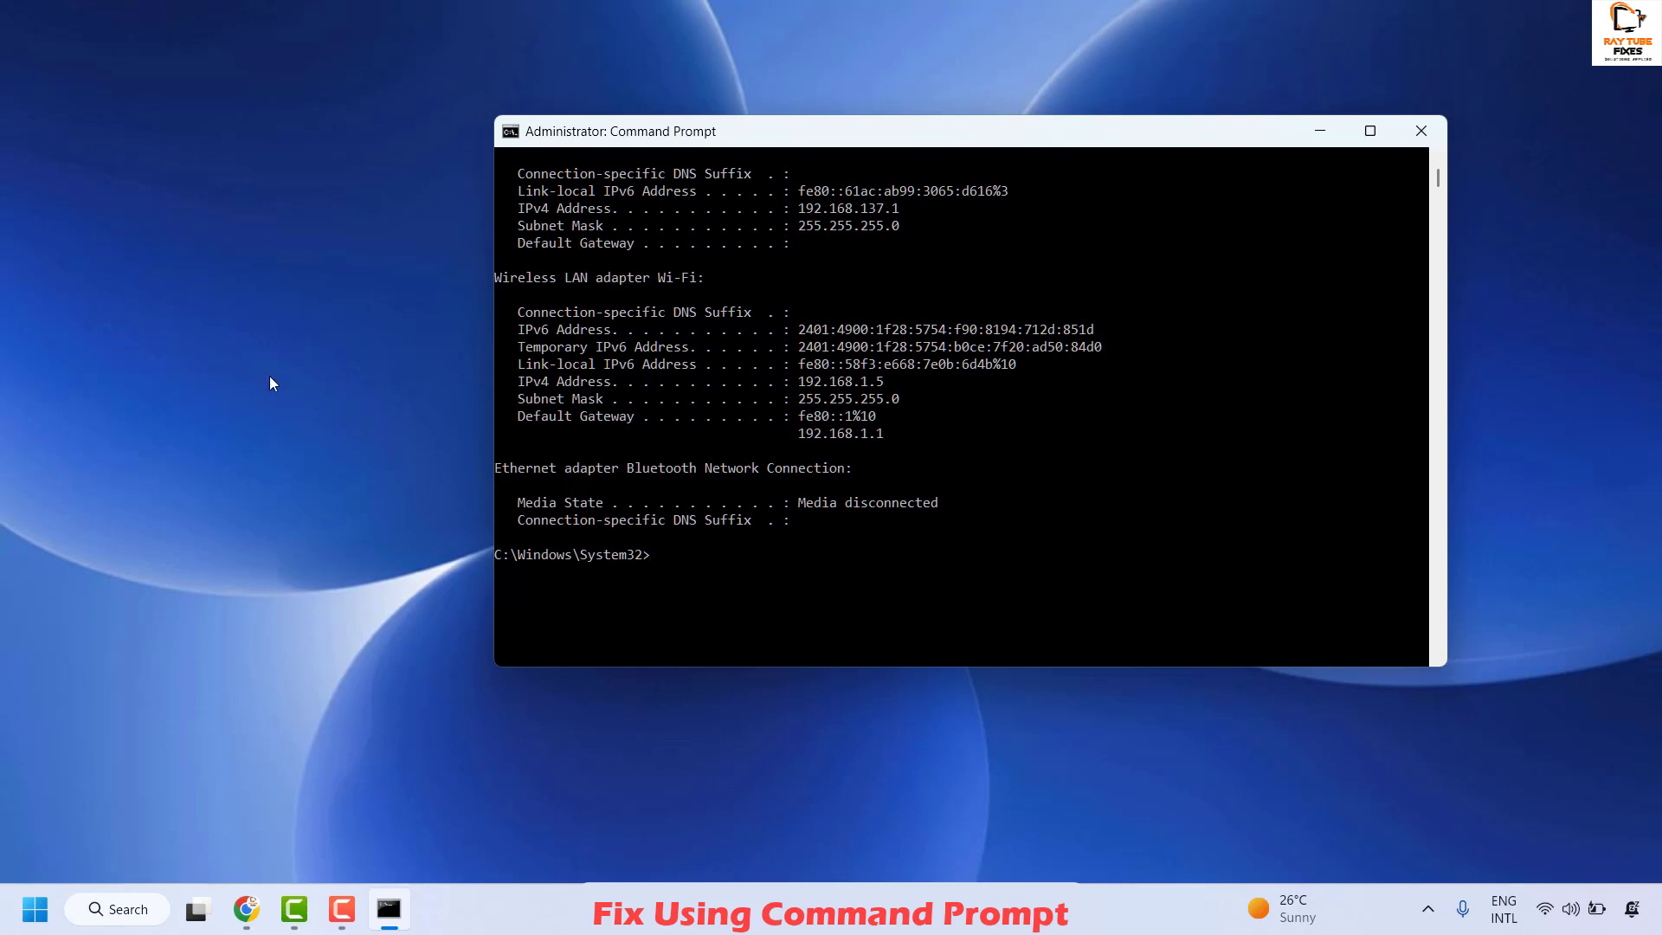
{"action": "left_click", "coordinate": [1421, 131]}
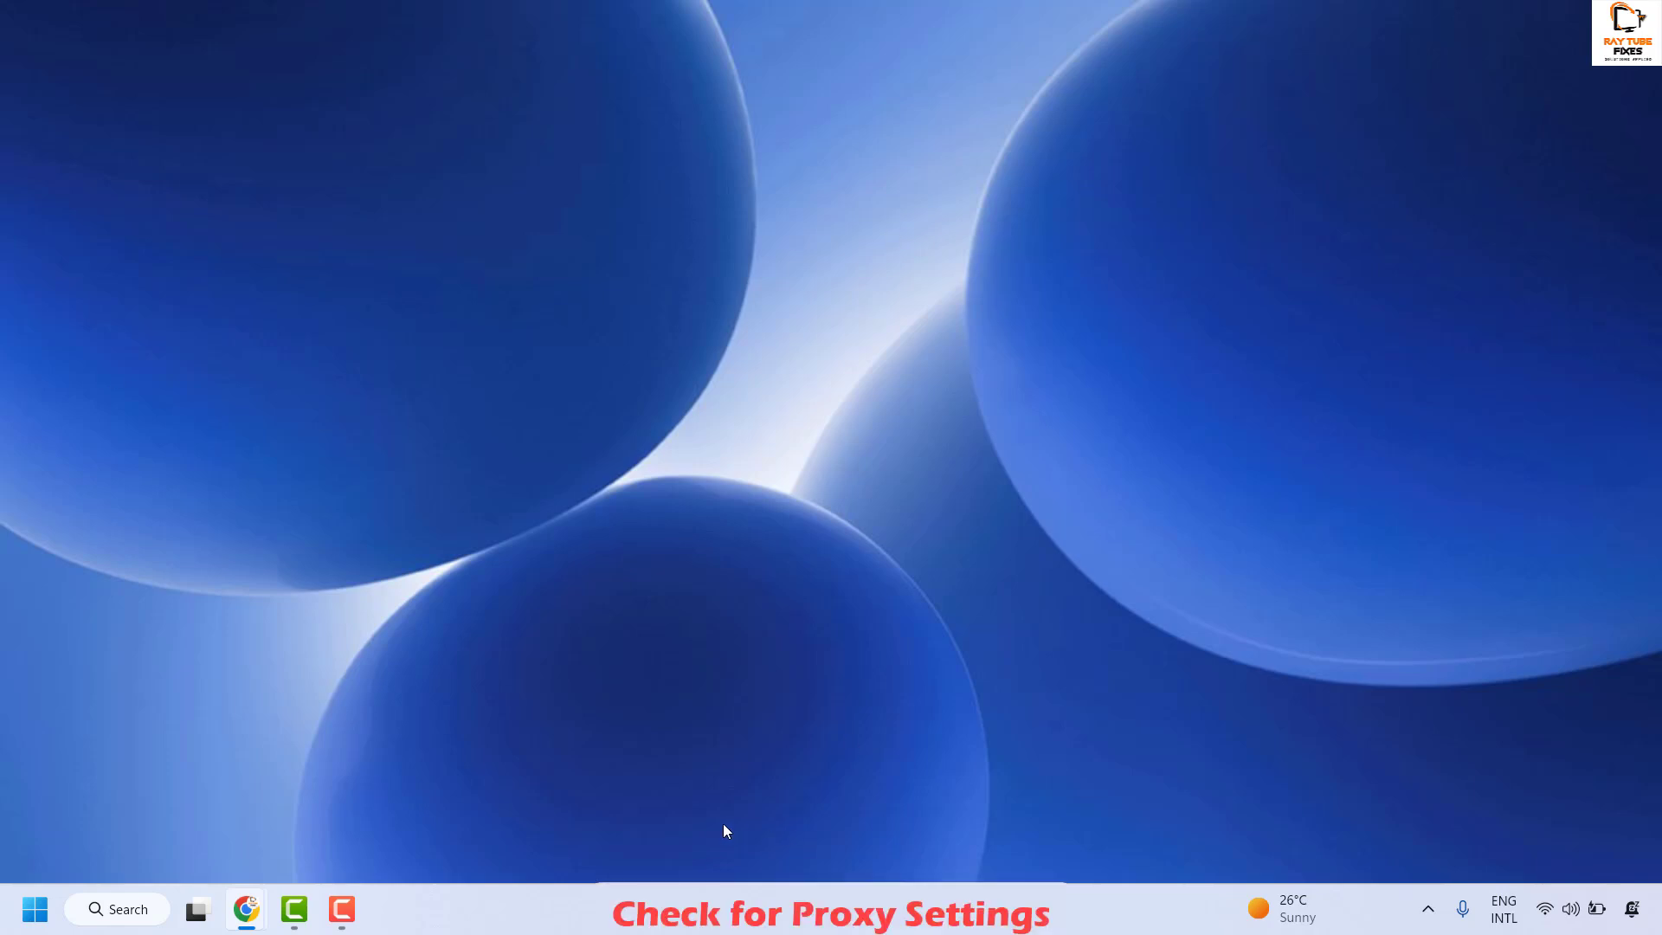
Launch Control Panel by running 'control' from the Run box.
{"action": "right_click", "coordinate": [35, 909]}
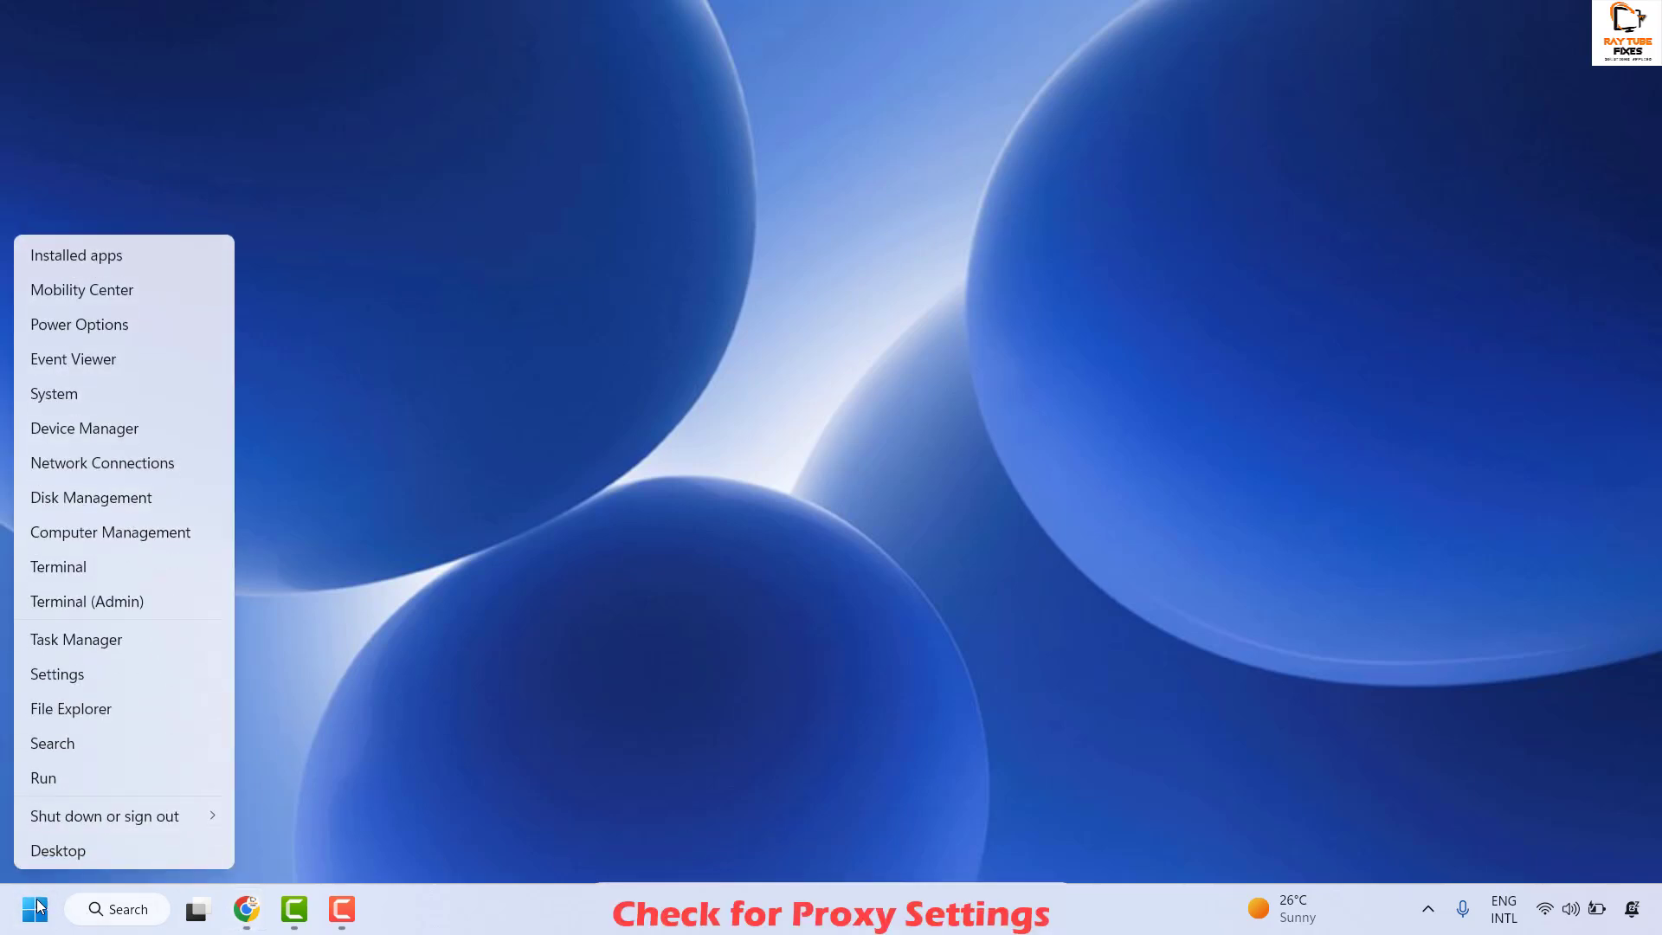
{"action": "left_click", "coordinate": [77, 768]}
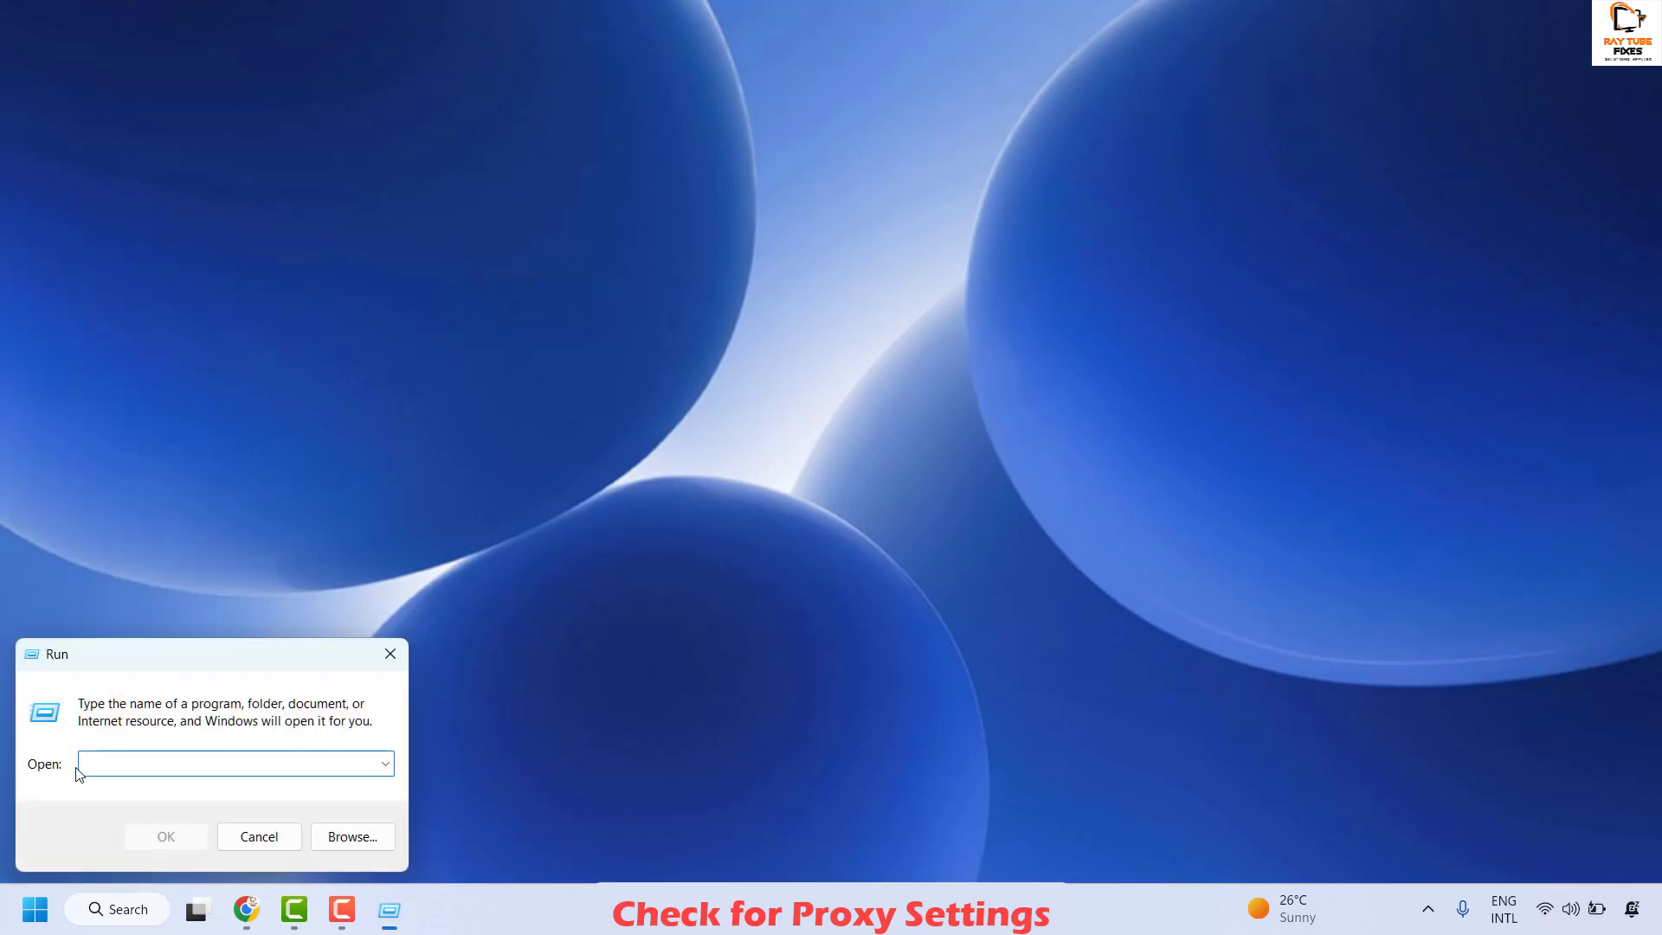
{"action": "type", "text": "control"}
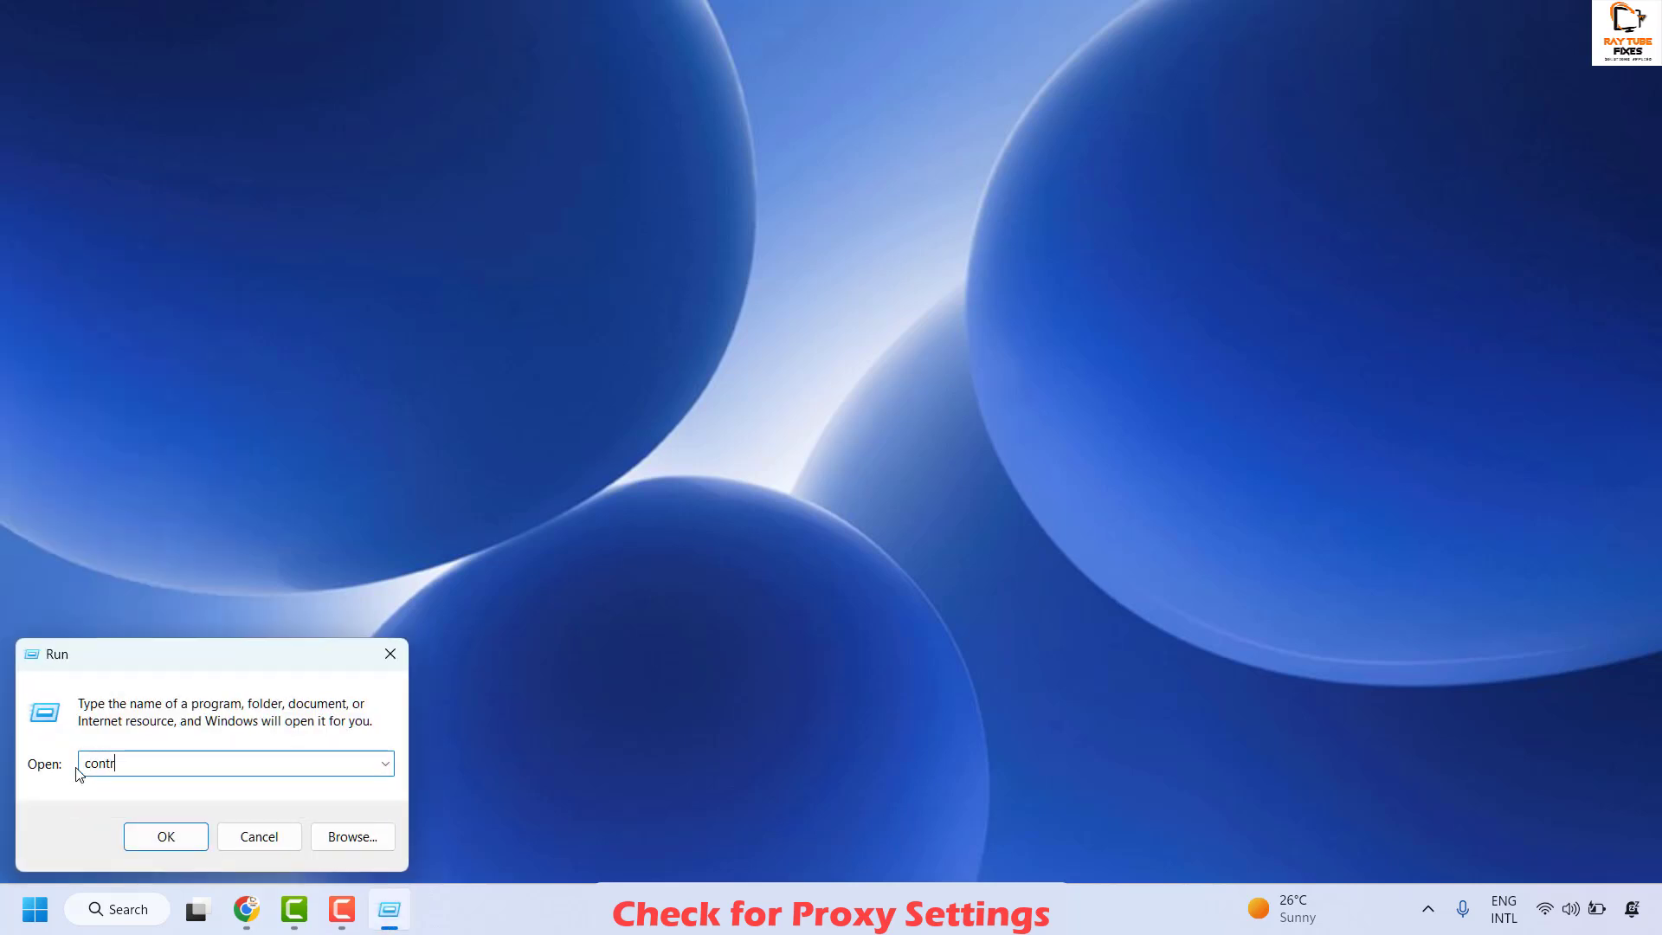
{"action": "key", "text": "Return"}
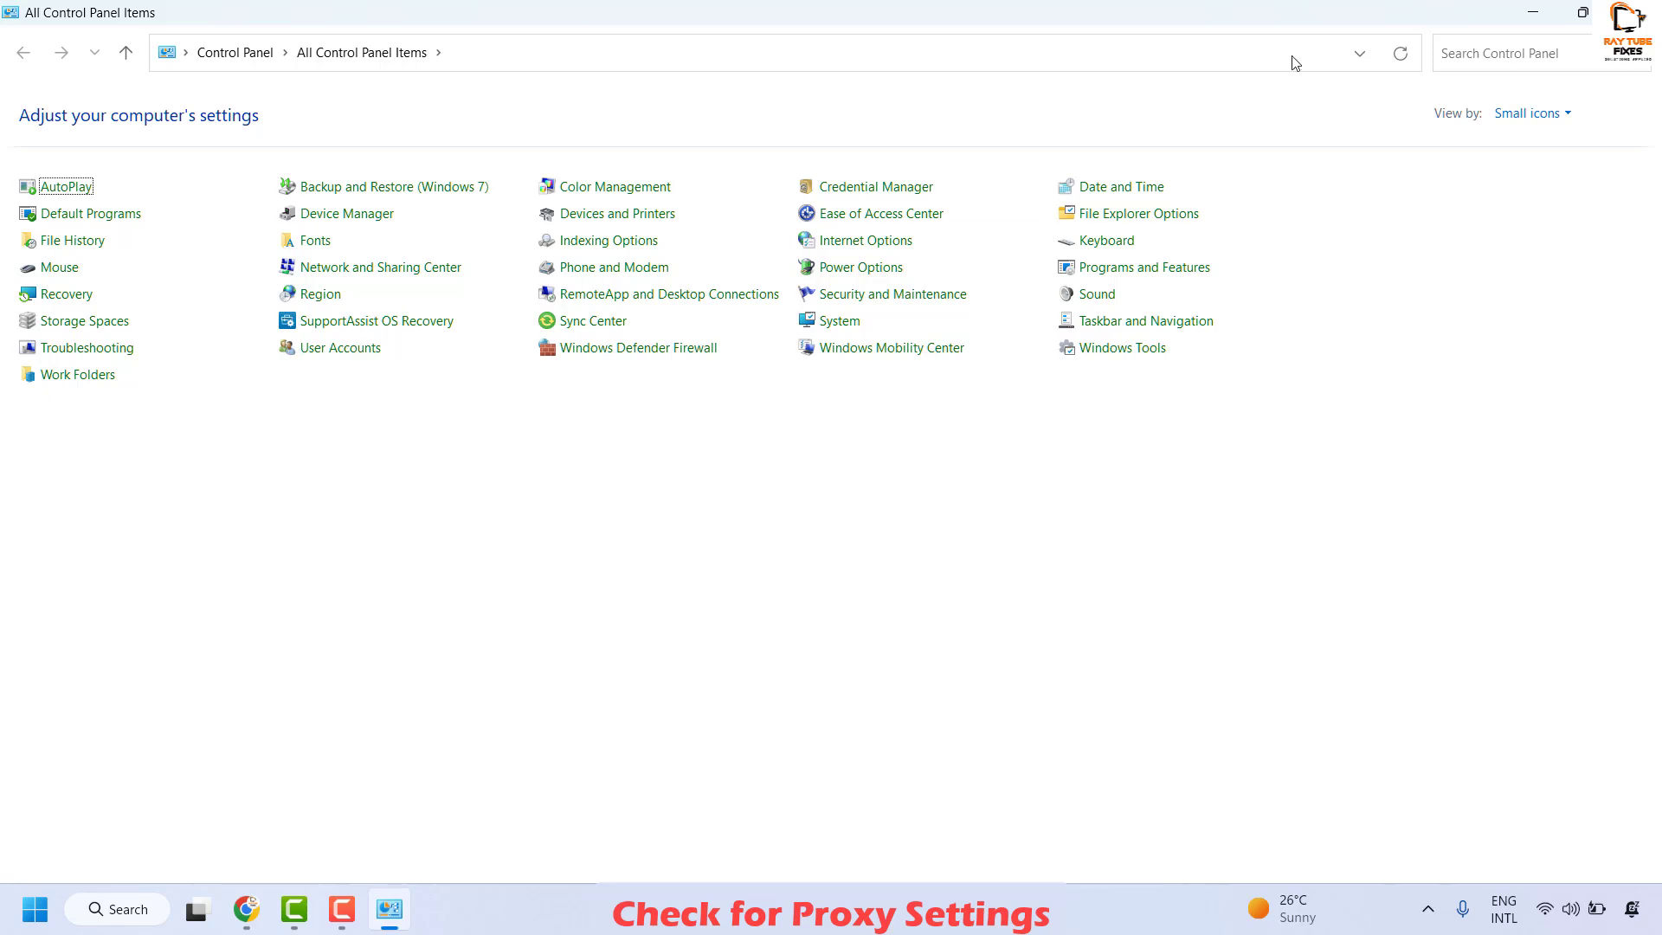
Switch Control Panel's View by setting to Large icons to list all items.
{"action": "left_click", "coordinate": [1537, 120]}
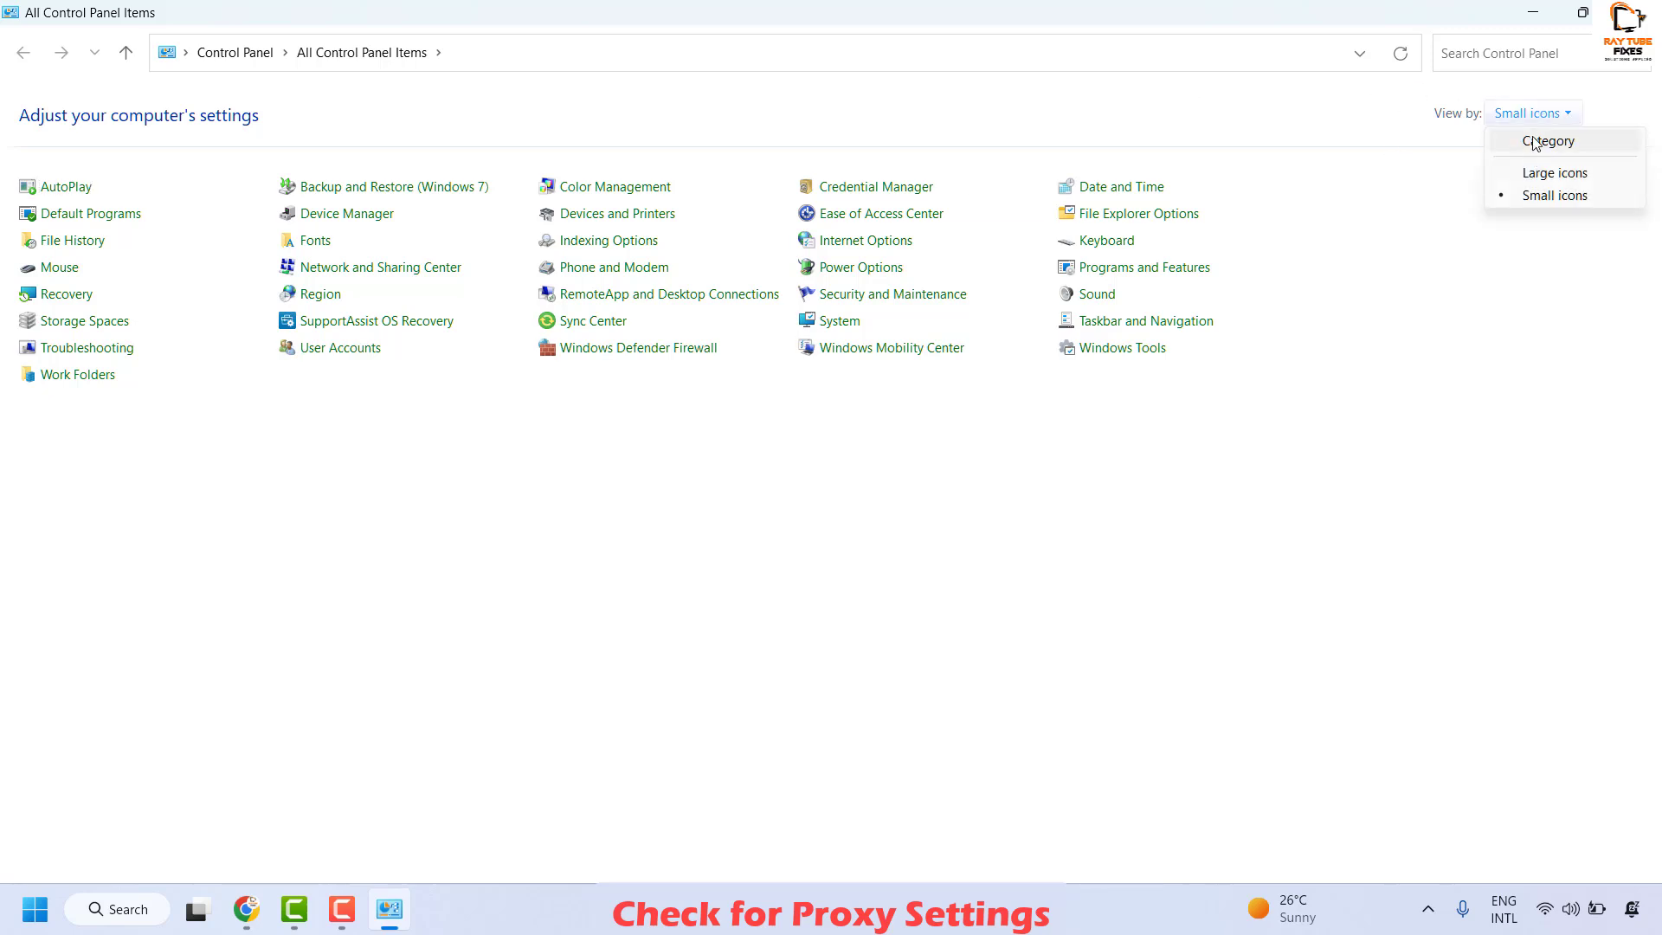
{"action": "left_click", "coordinate": [1537, 141]}
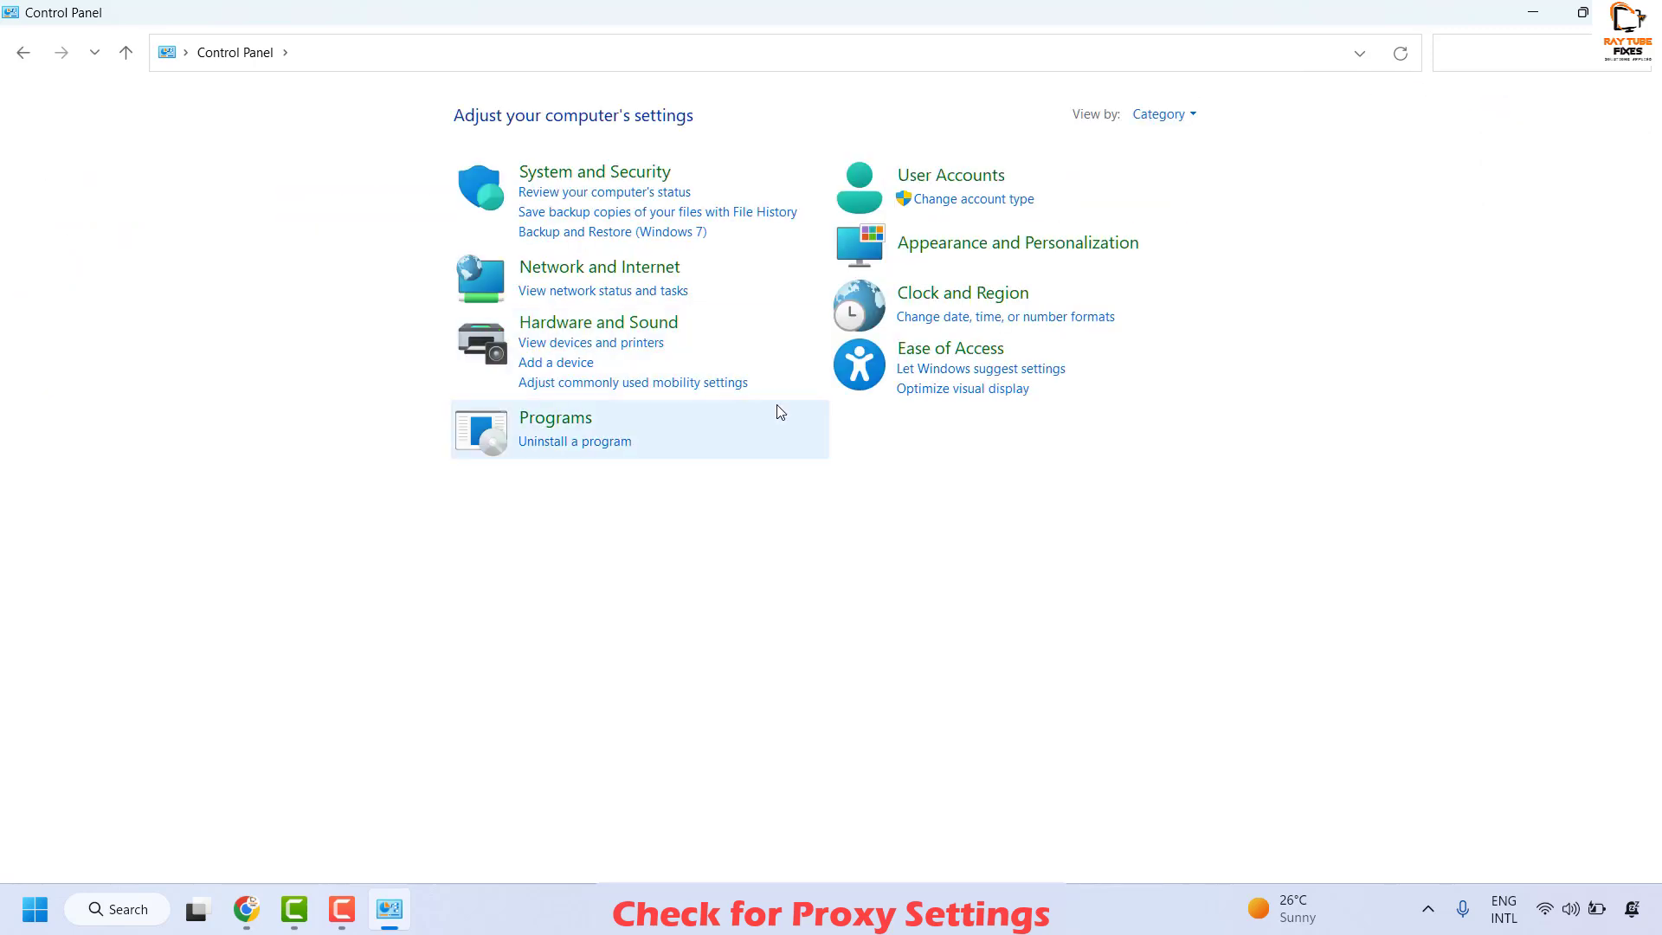
{"action": "left_click", "coordinate": [1160, 114]}
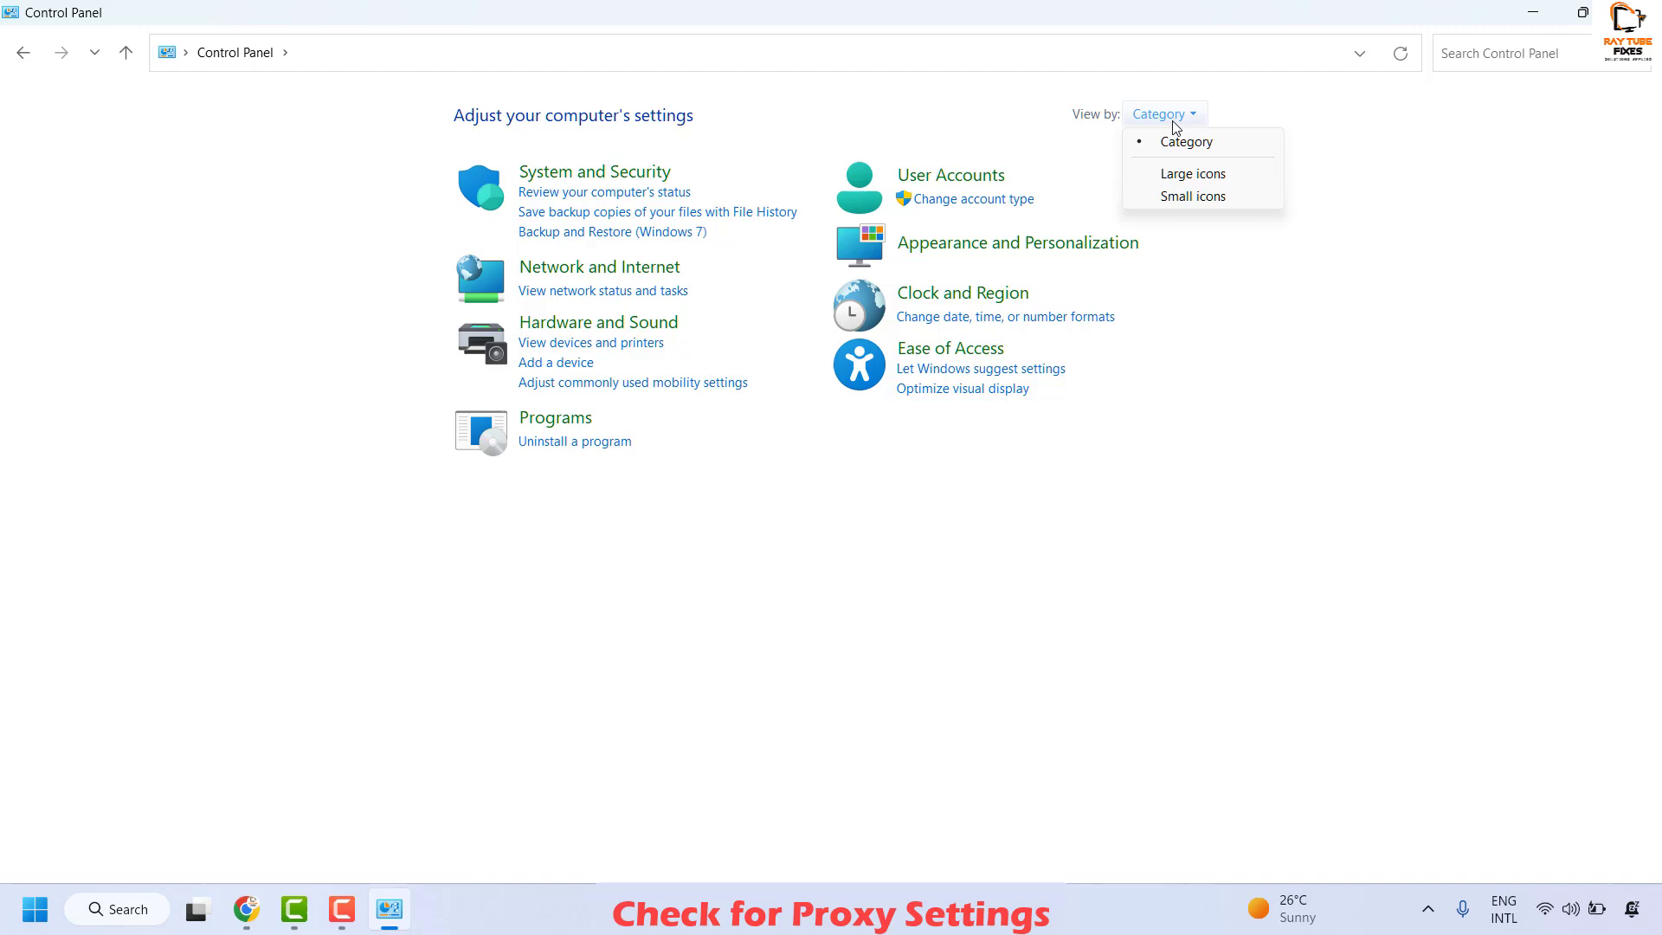
{"action": "left_click", "coordinate": [1204, 175]}
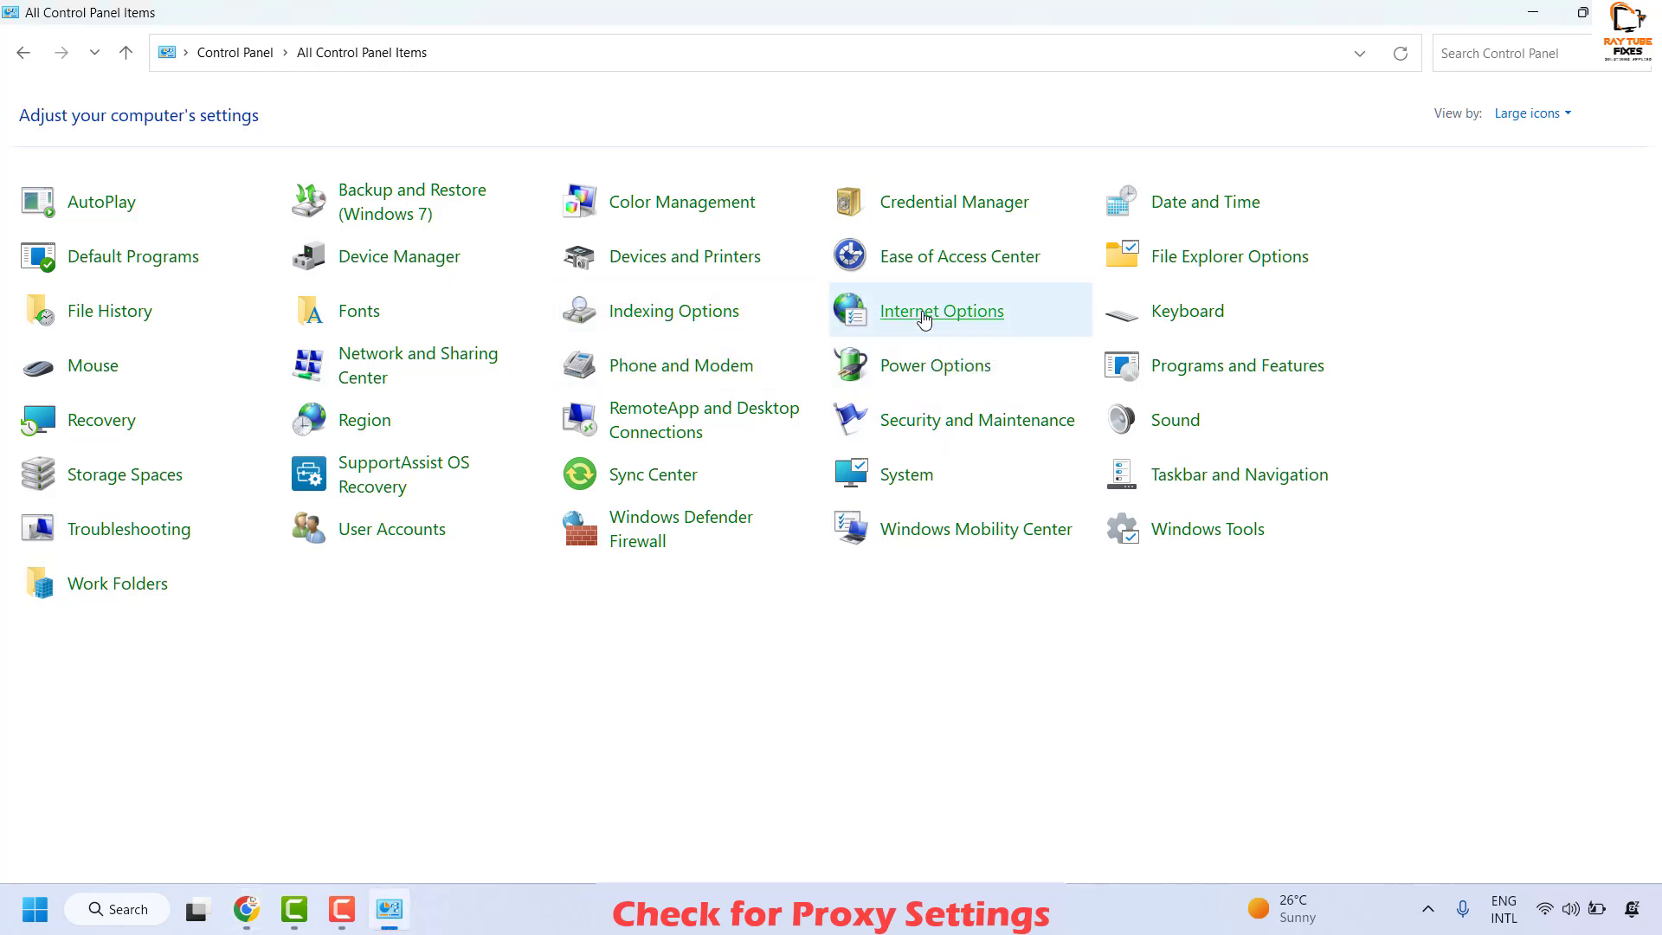
Leave the proxy server unchecked in Internet Options' LAN settings, accept, and close Control Panel.
{"action": "left_click", "coordinate": [923, 318]}
{"action": "left_click_drag", "start_coordinate": [310, 113], "coordinate": [917, 232]}
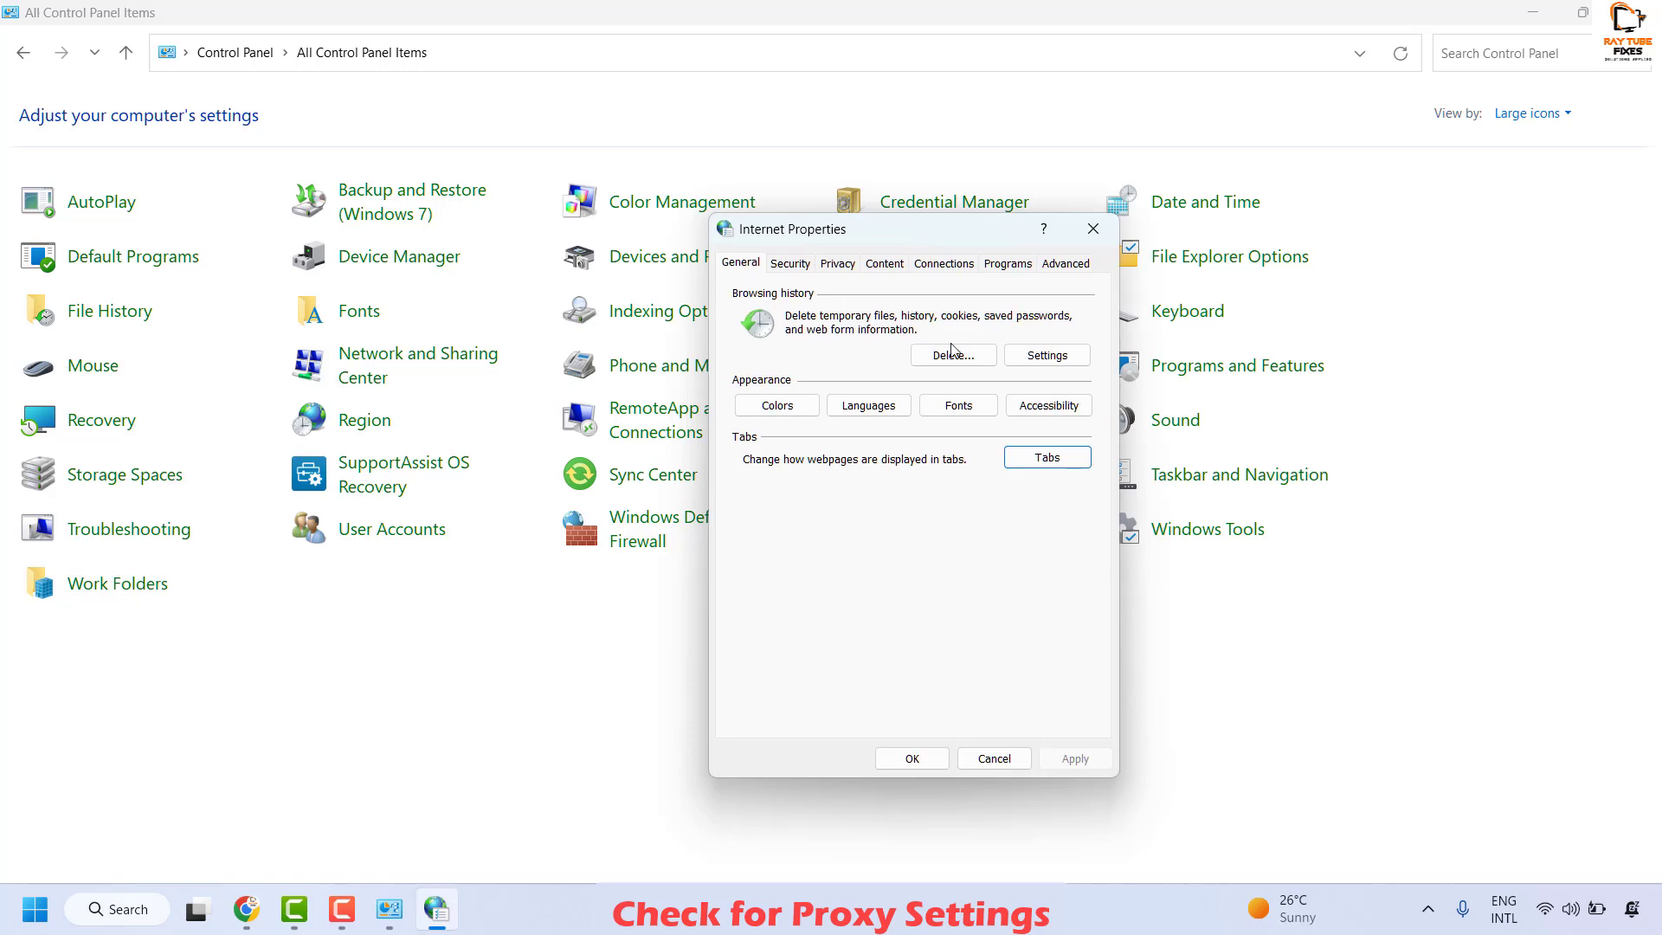
{"action": "left_click", "coordinate": [953, 271]}
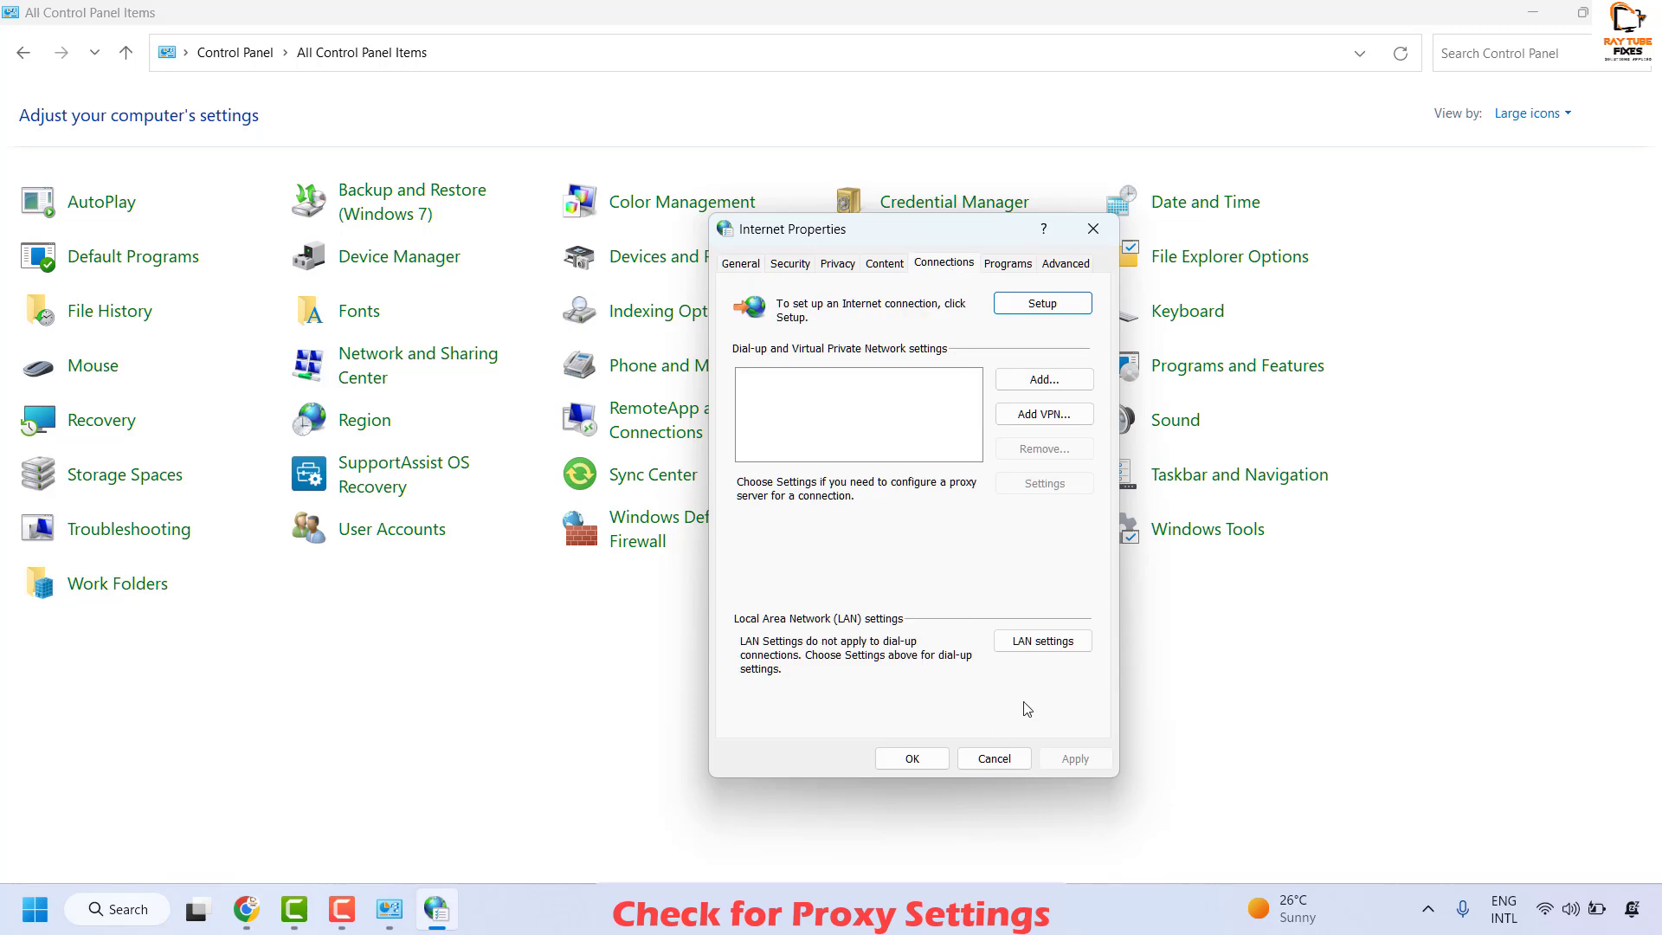
{"action": "left_click", "coordinate": [1054, 645]}
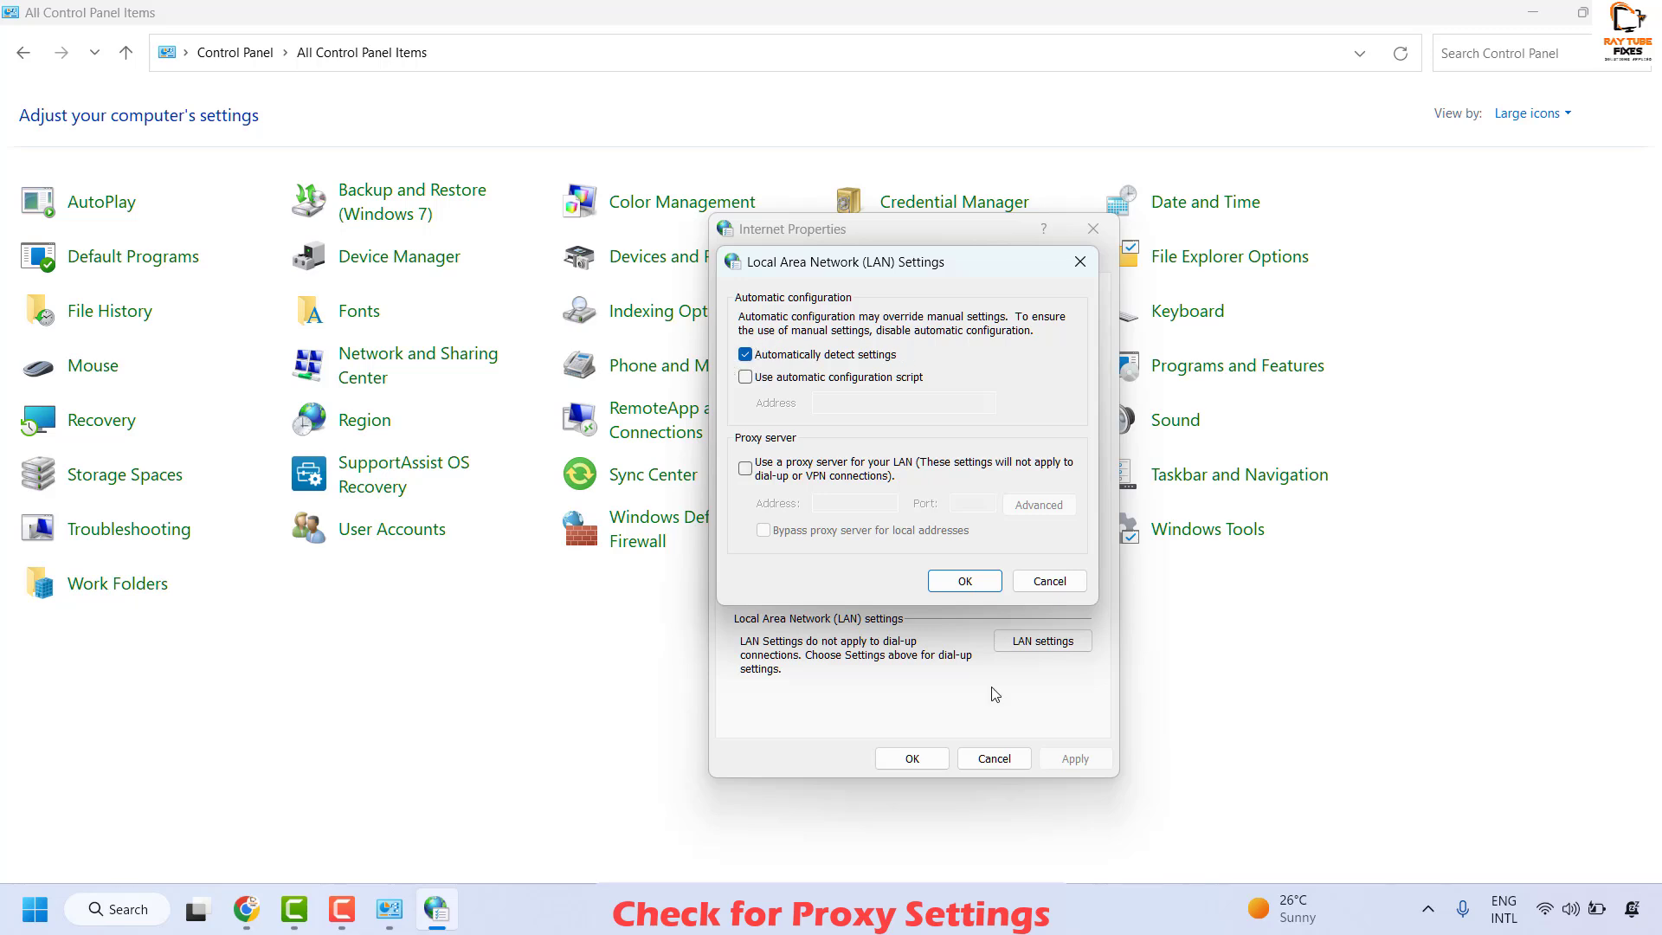
{"action": "key", "text": "Return"}
{"action": "left_click", "coordinate": [913, 758]}
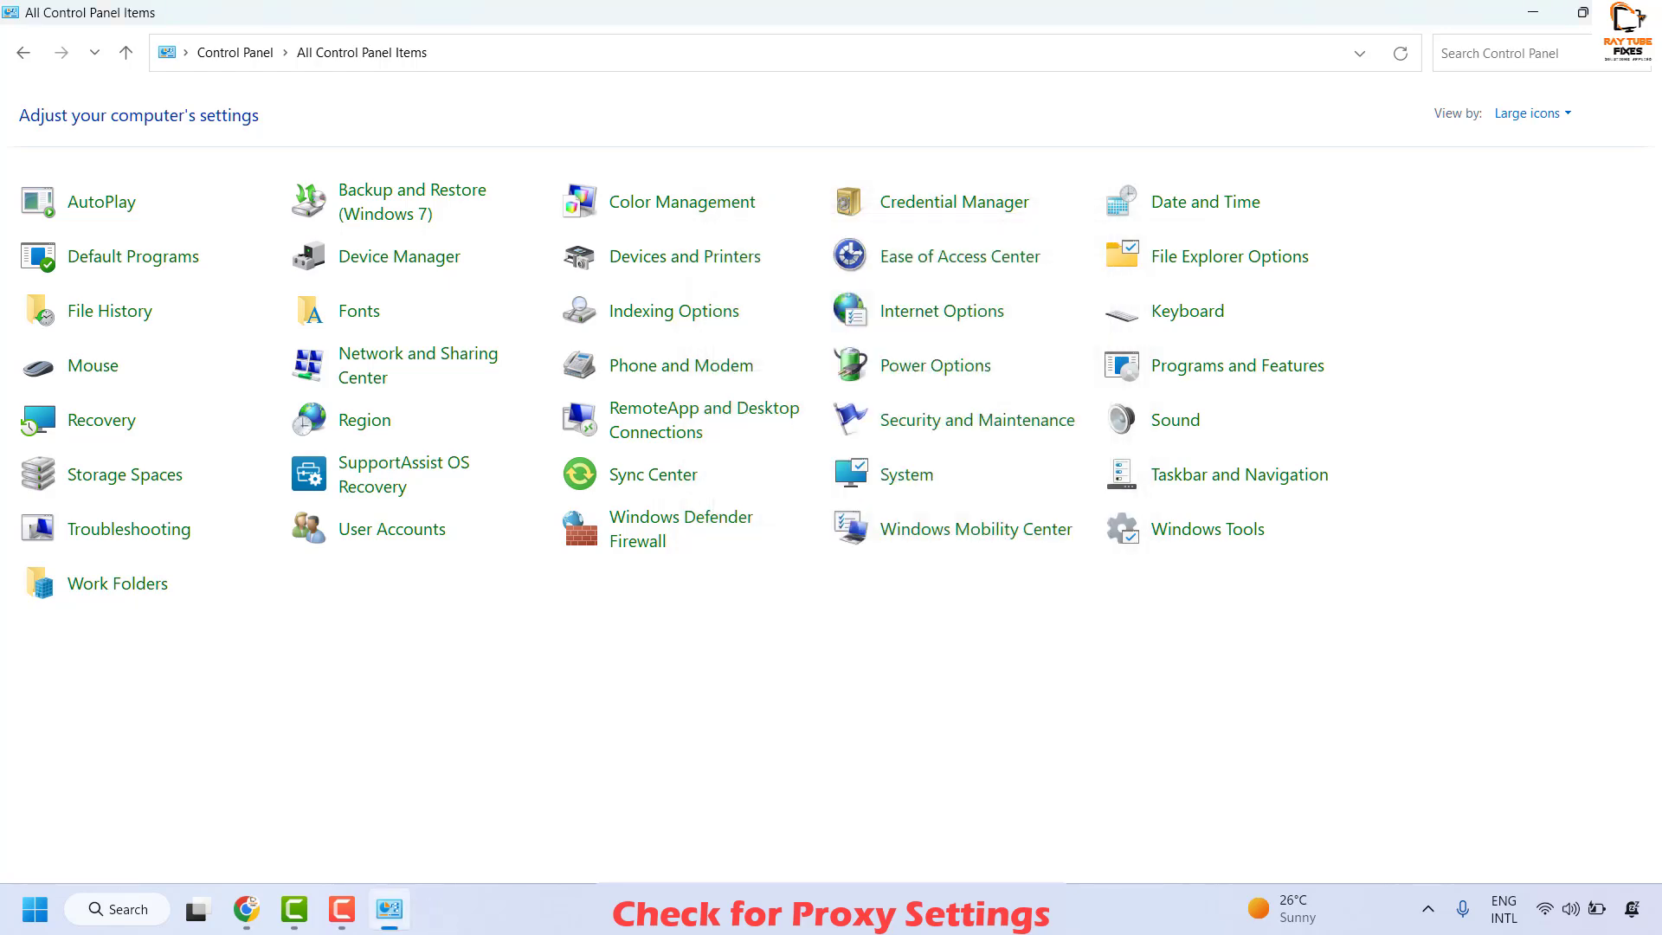
{"action": "key", "text": "alt+F4"}
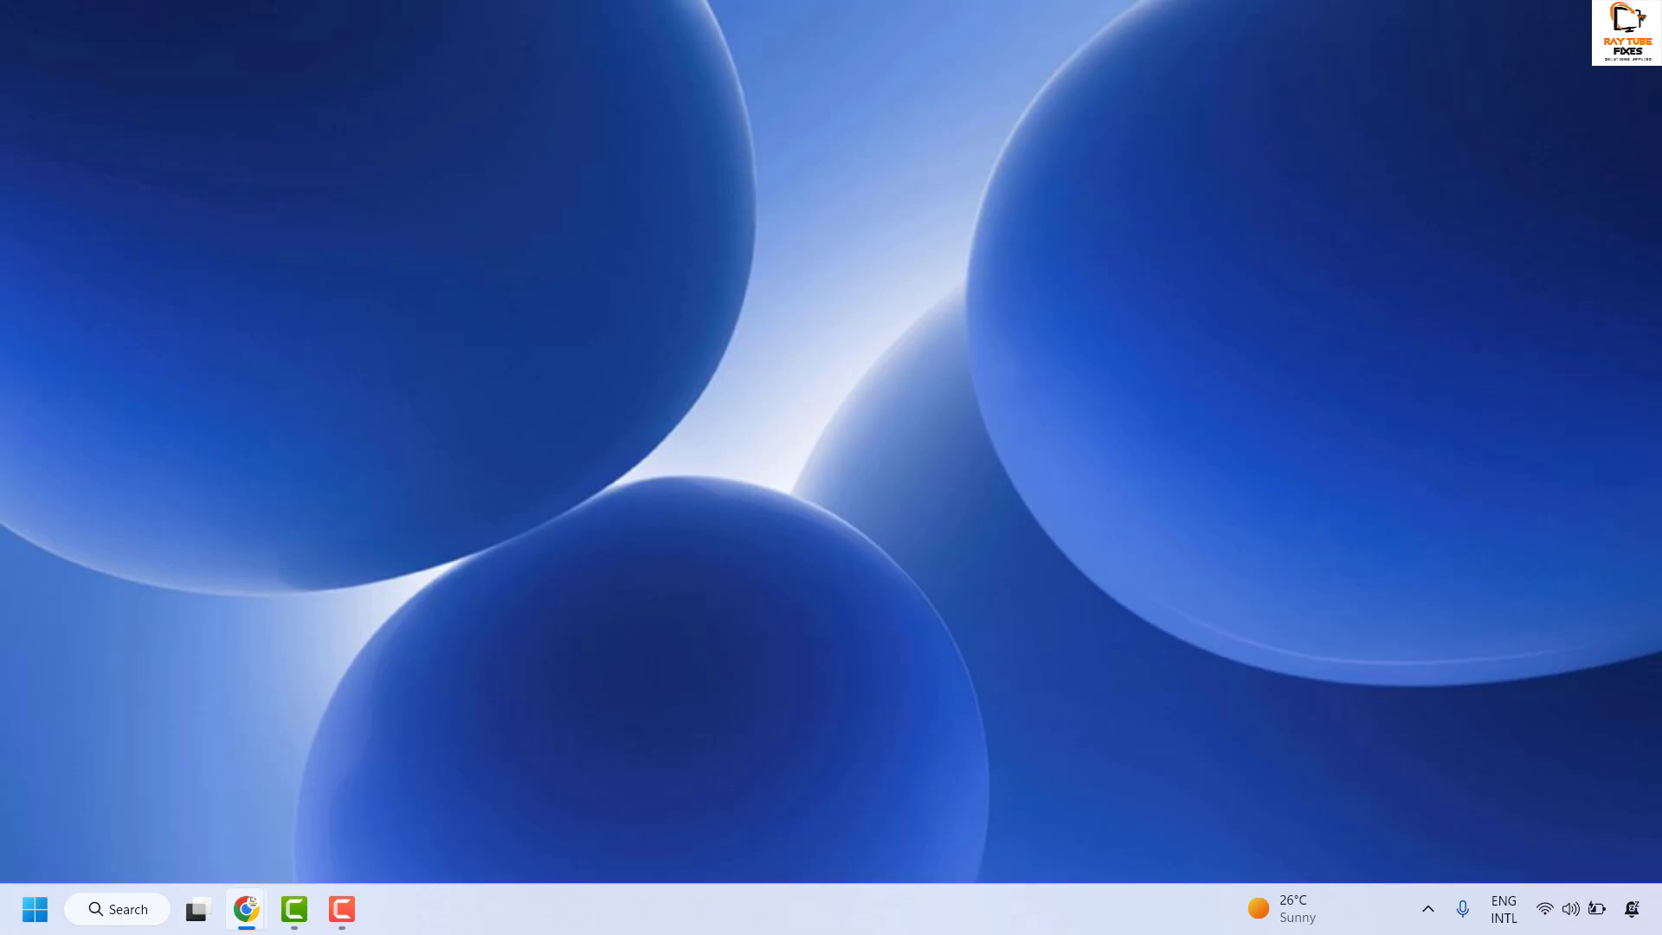
Open Settings at Network & internet > Advanced network settings, scrolled to Network reset.
{"action": "right_click", "coordinate": [34, 909]}
{"action": "left_click", "coordinate": [77, 664]}
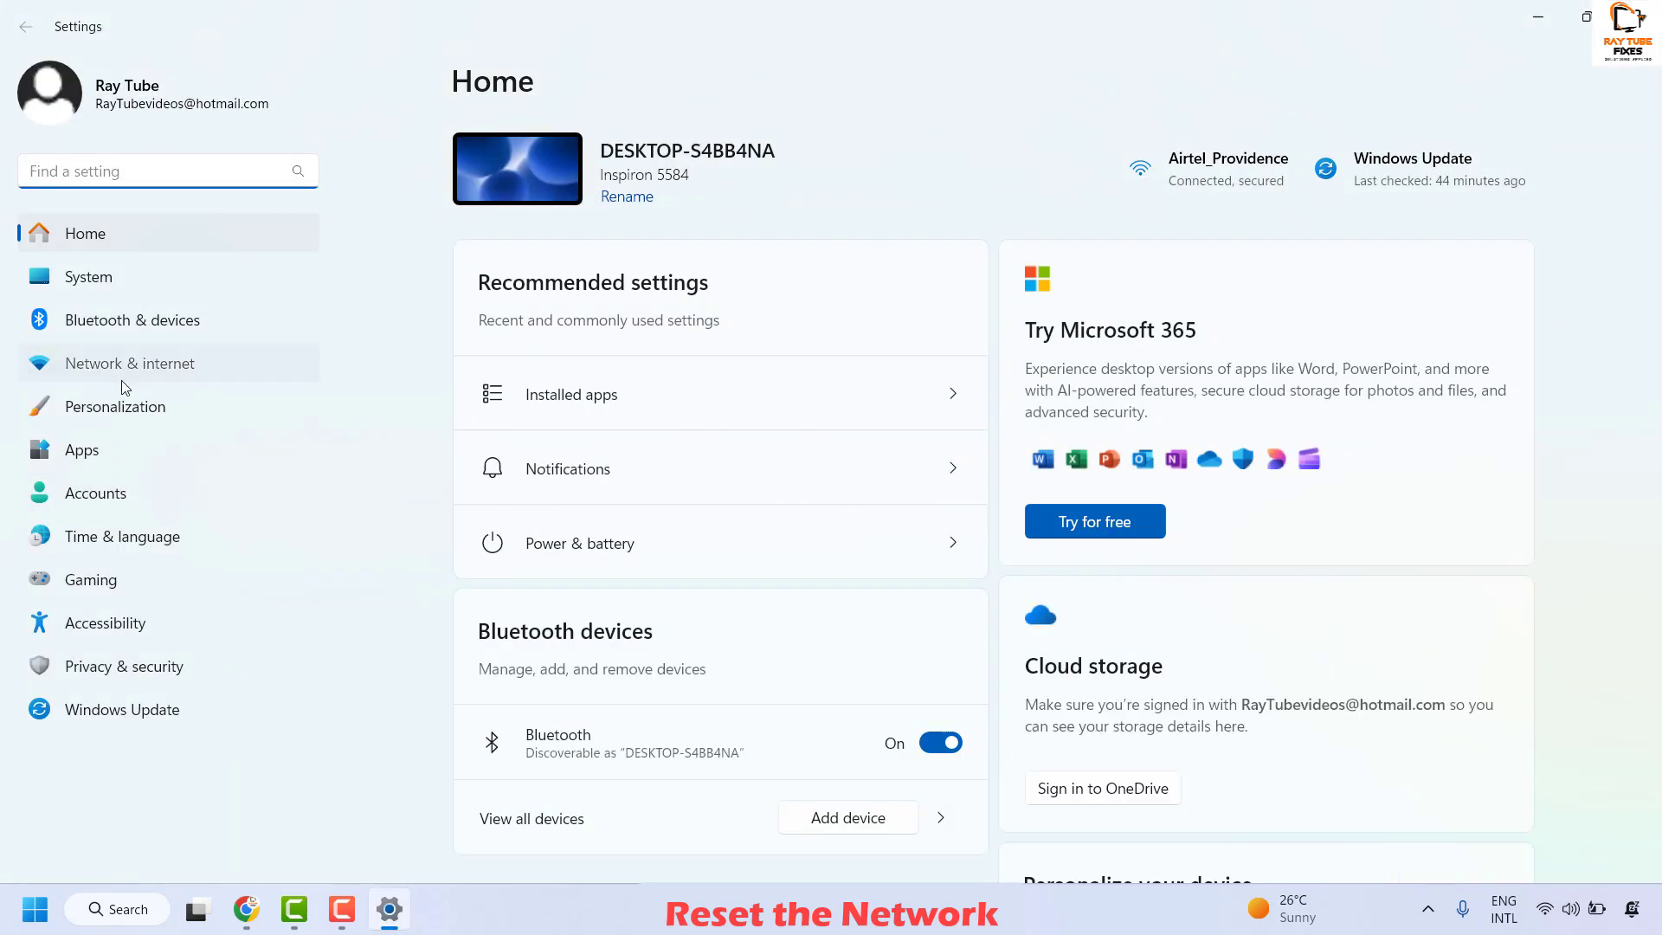
{"action": "left_click", "coordinate": [126, 389]}
{"action": "scroll", "coordinate": [935, 433], "scroll_direction": "down", "scroll_amount": 1}
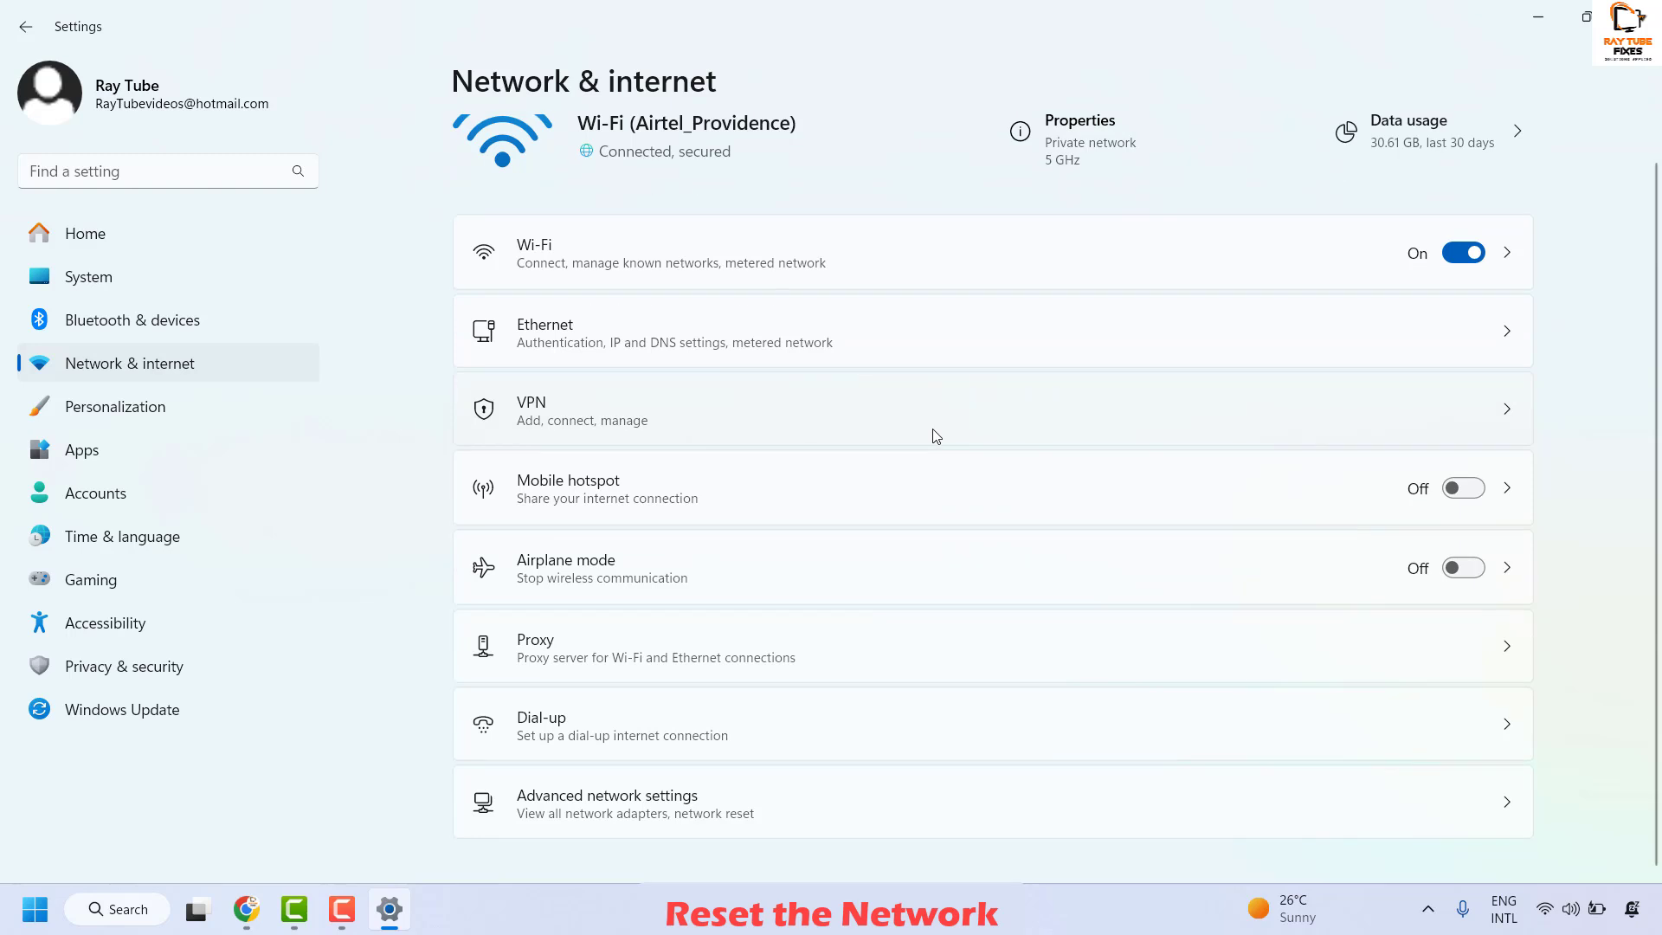
{"action": "left_click", "coordinate": [641, 812]}
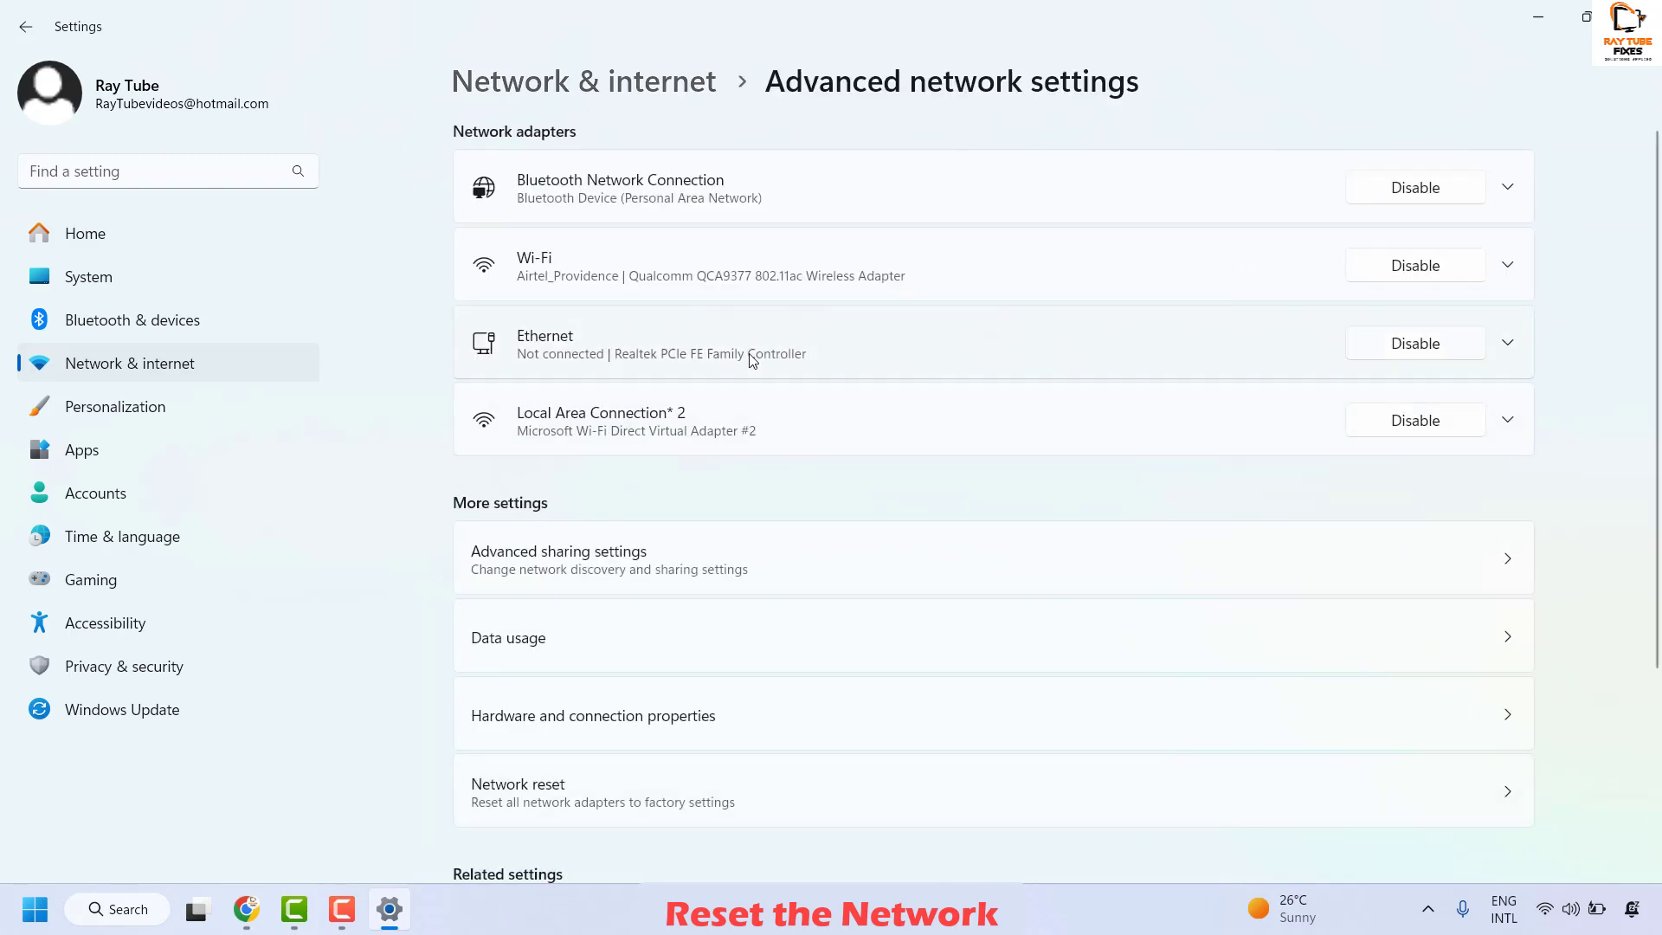
{"action": "scroll", "coordinate": [760, 364], "scroll_direction": "down", "scroll_amount": 3}
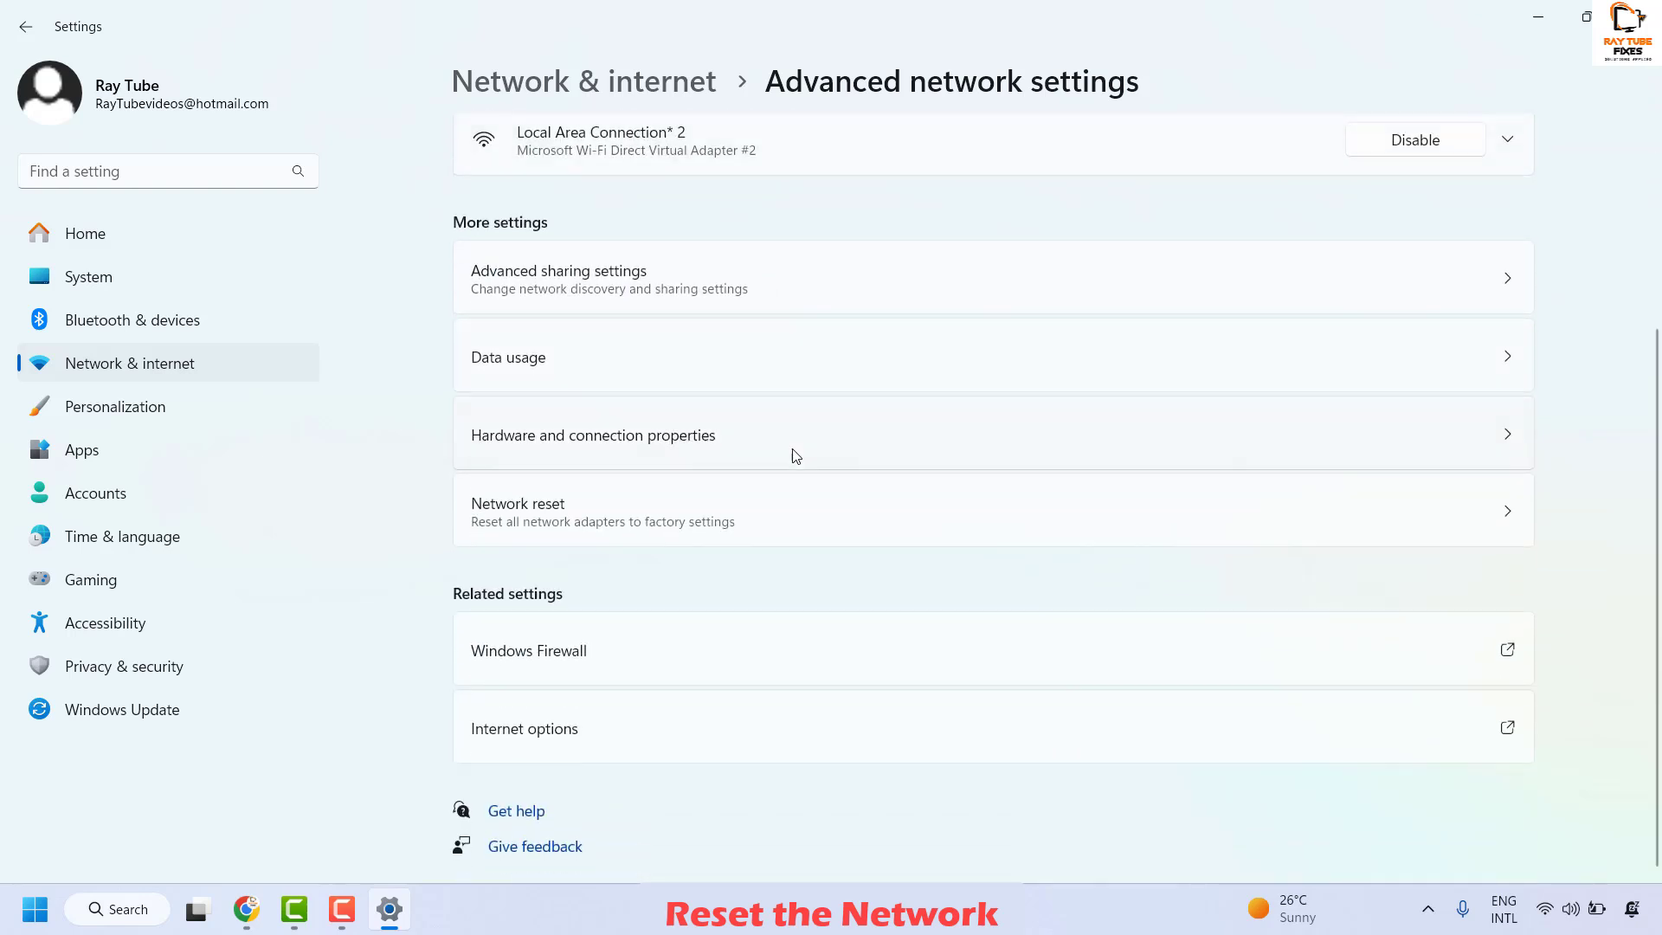
Start Network reset with Reset now and confirm it with Yes.
{"action": "left_click", "coordinate": [568, 518]}
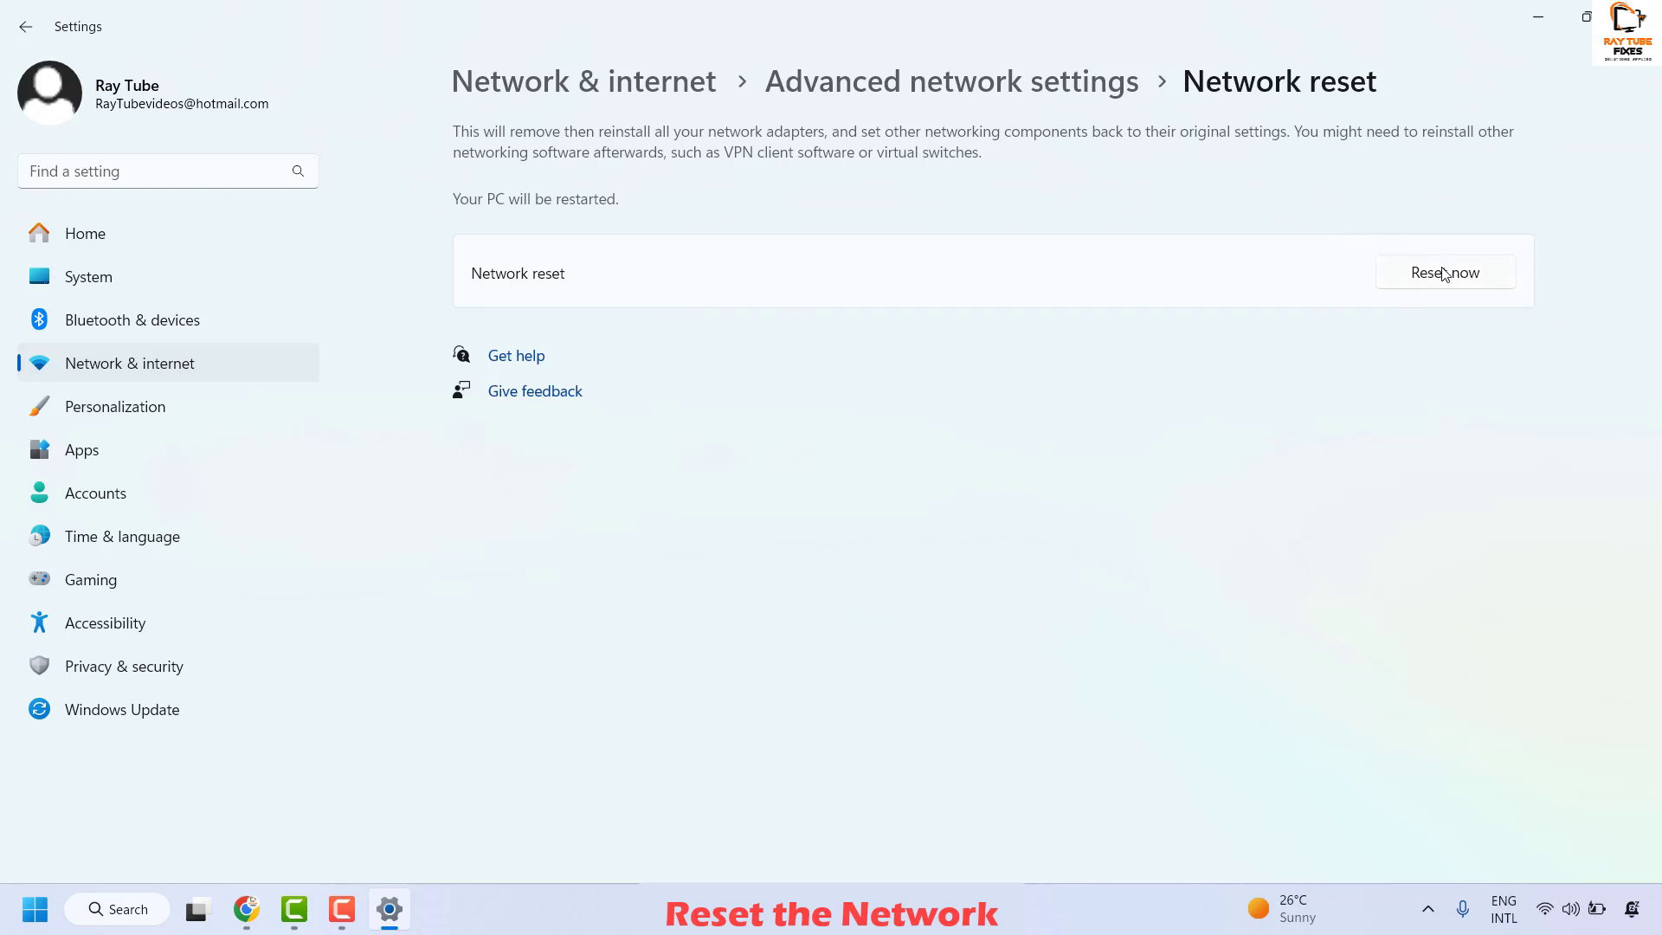
{"action": "left_click", "coordinate": [1460, 289]}
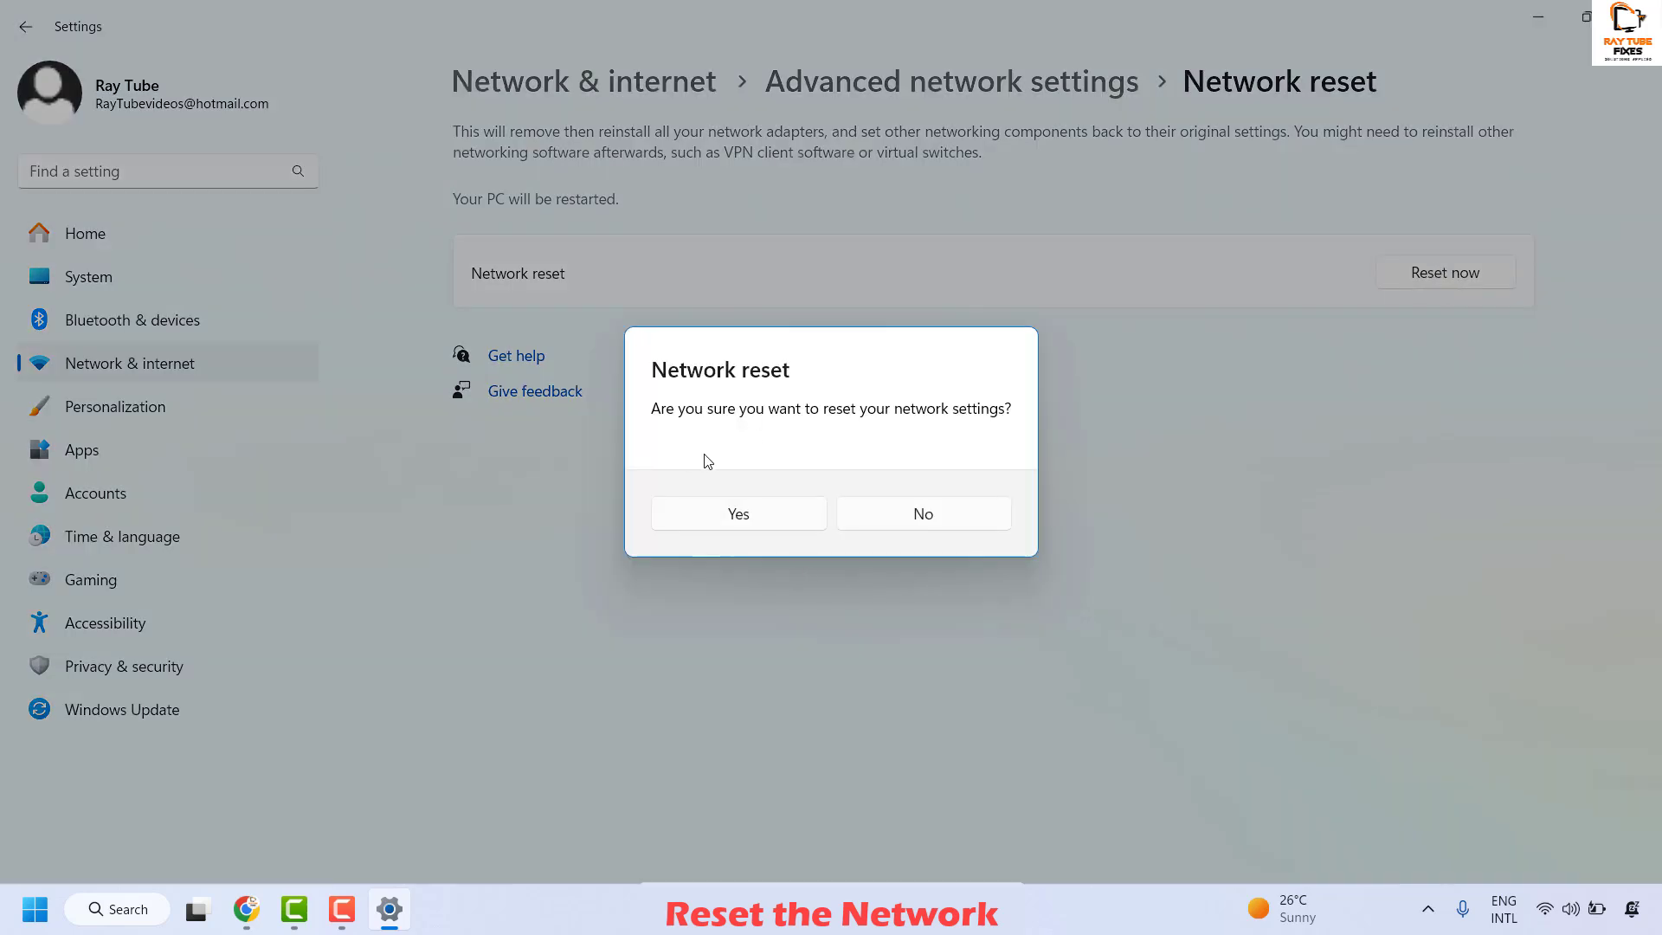
{"action": "left_click", "coordinate": [760, 516]}
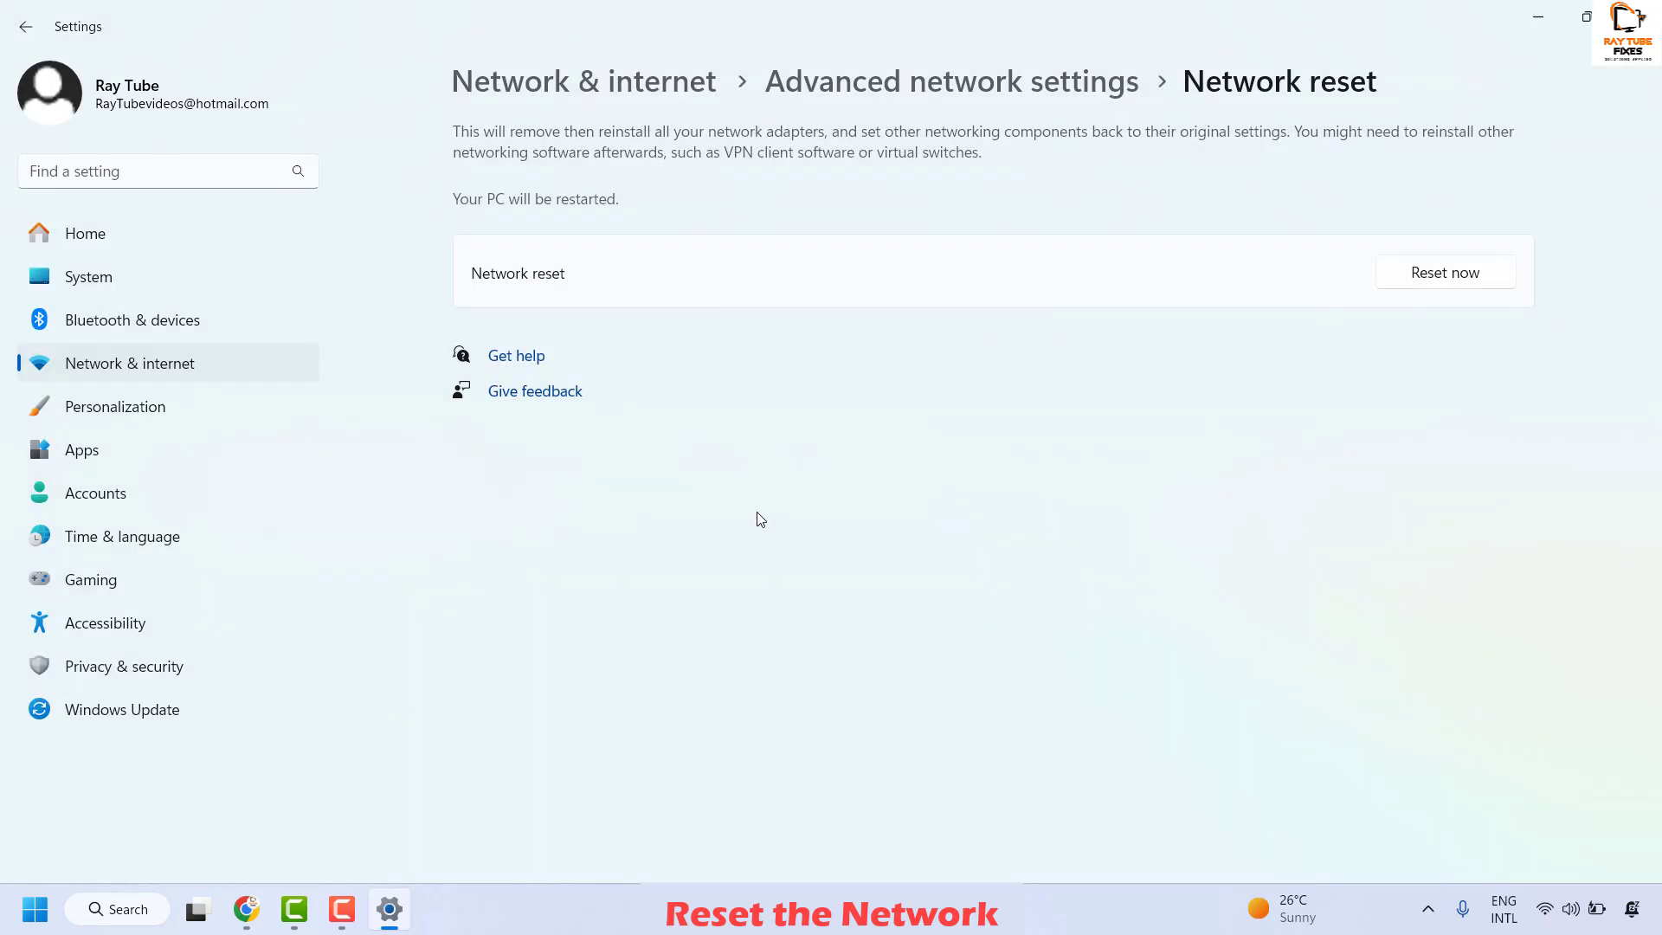